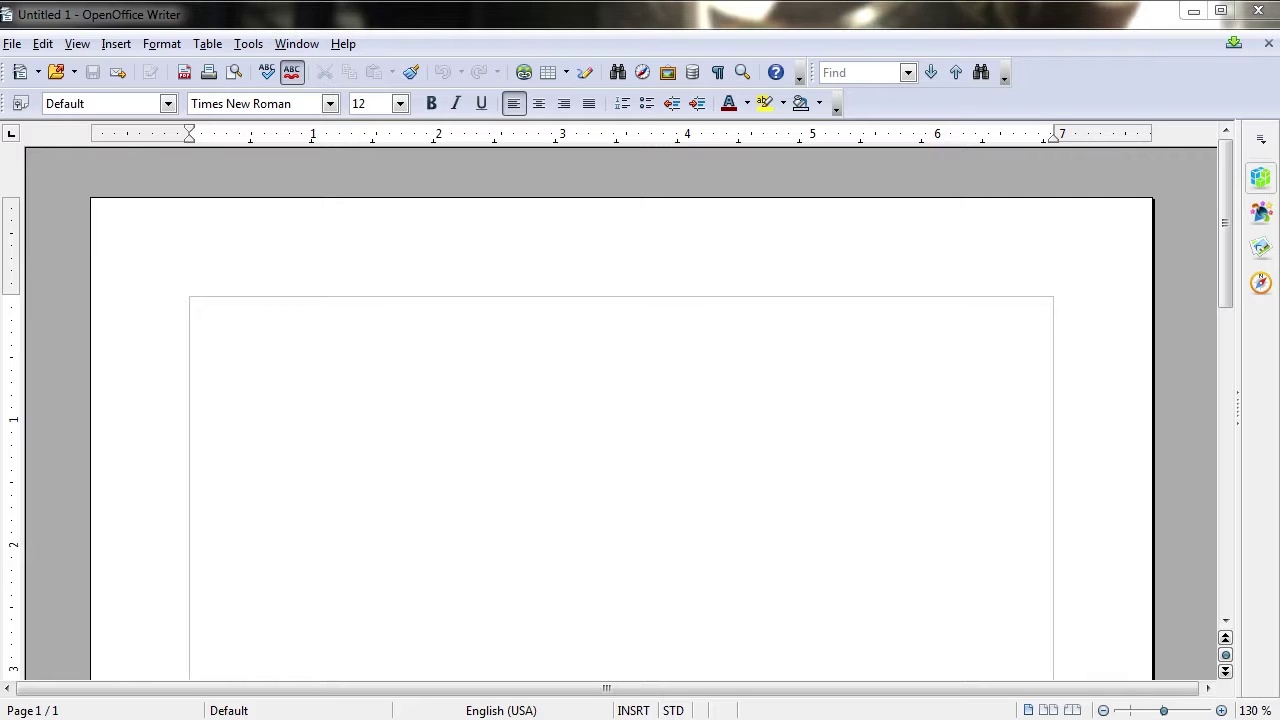
- Open the toolbar customization settings for the Standard toolbar and move the dialog fully into view
left_click(800, 80)
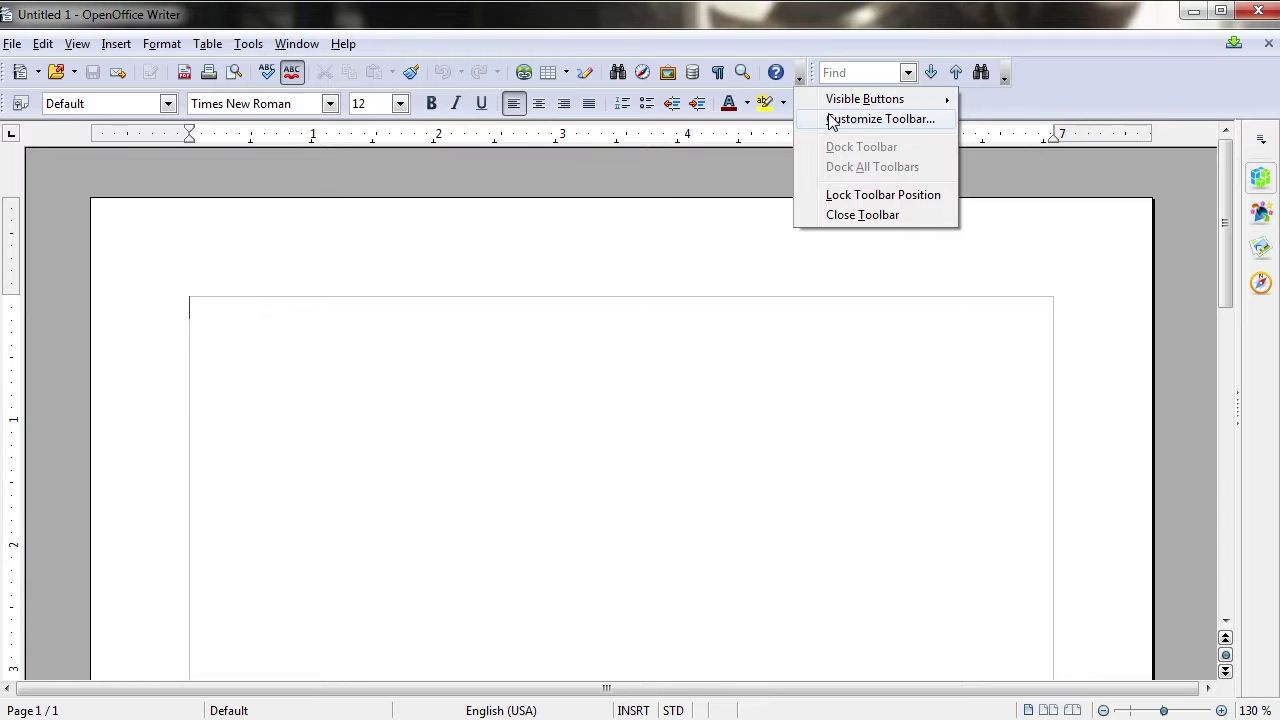
left_click(903, 124)
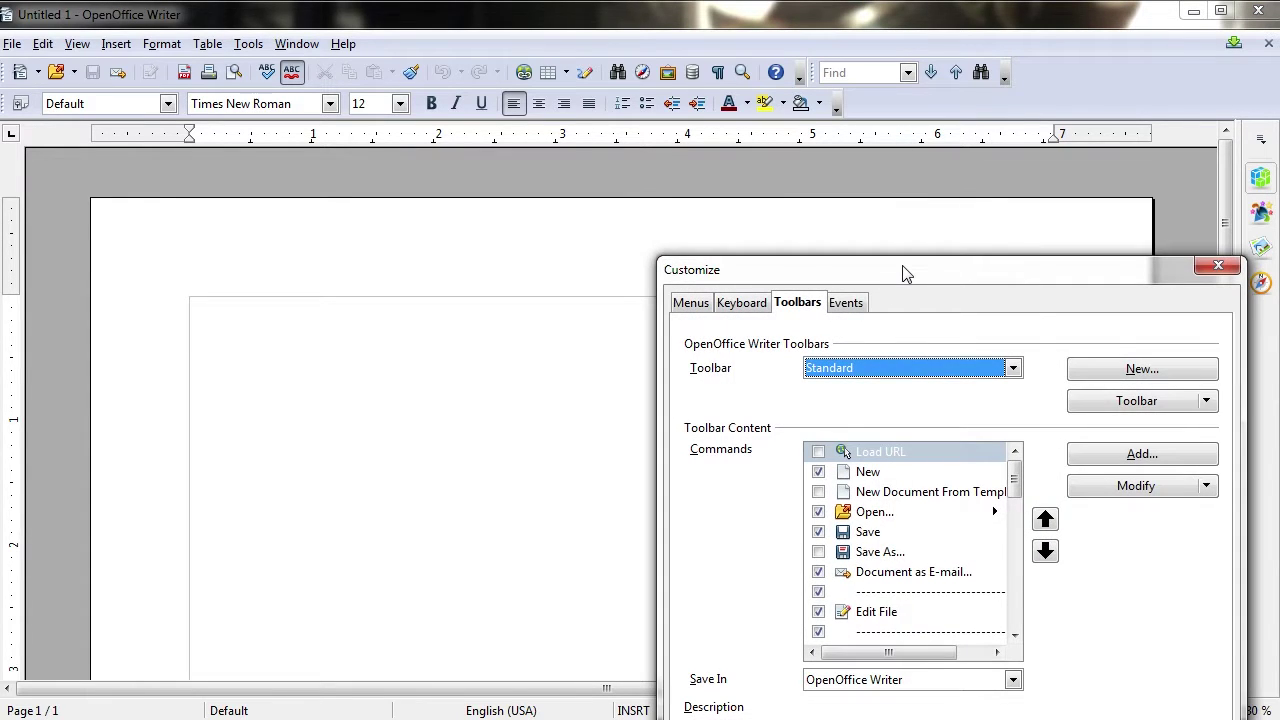
left_click_drag(903, 271, 759, 107)
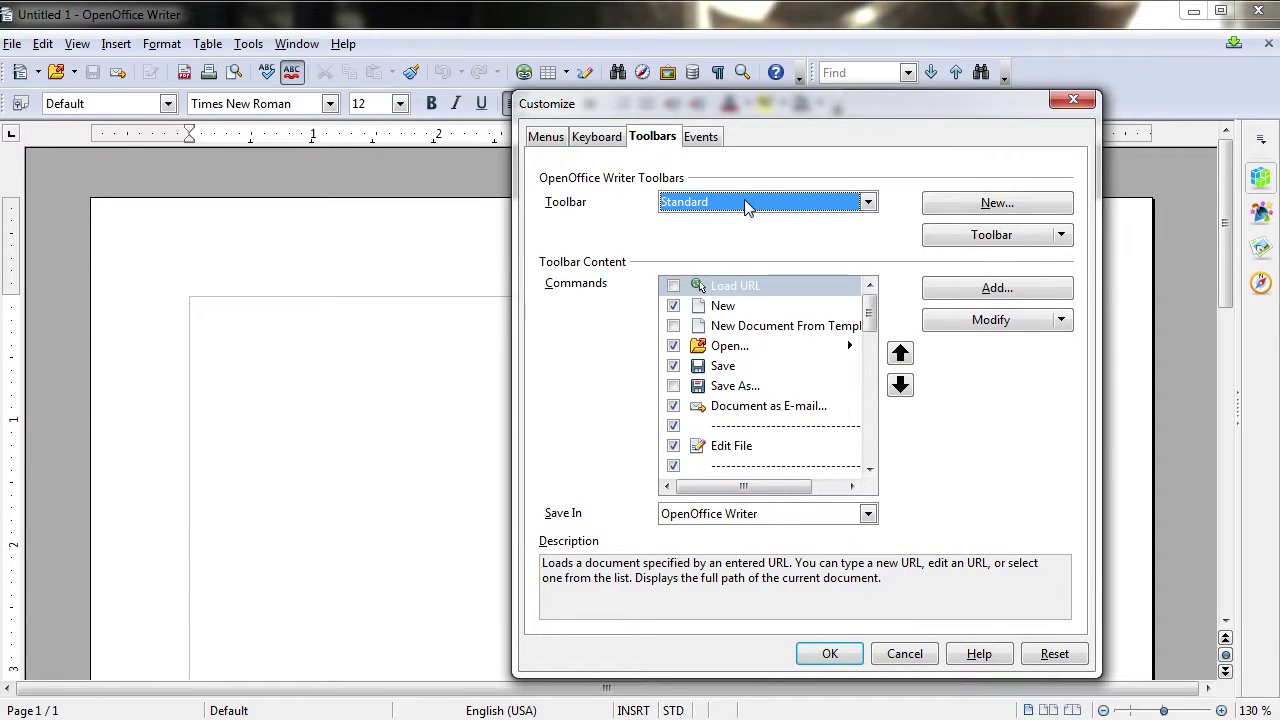
- Look through the list of toolbars that can be customized, keeping Standard selected
left_click(686, 206)
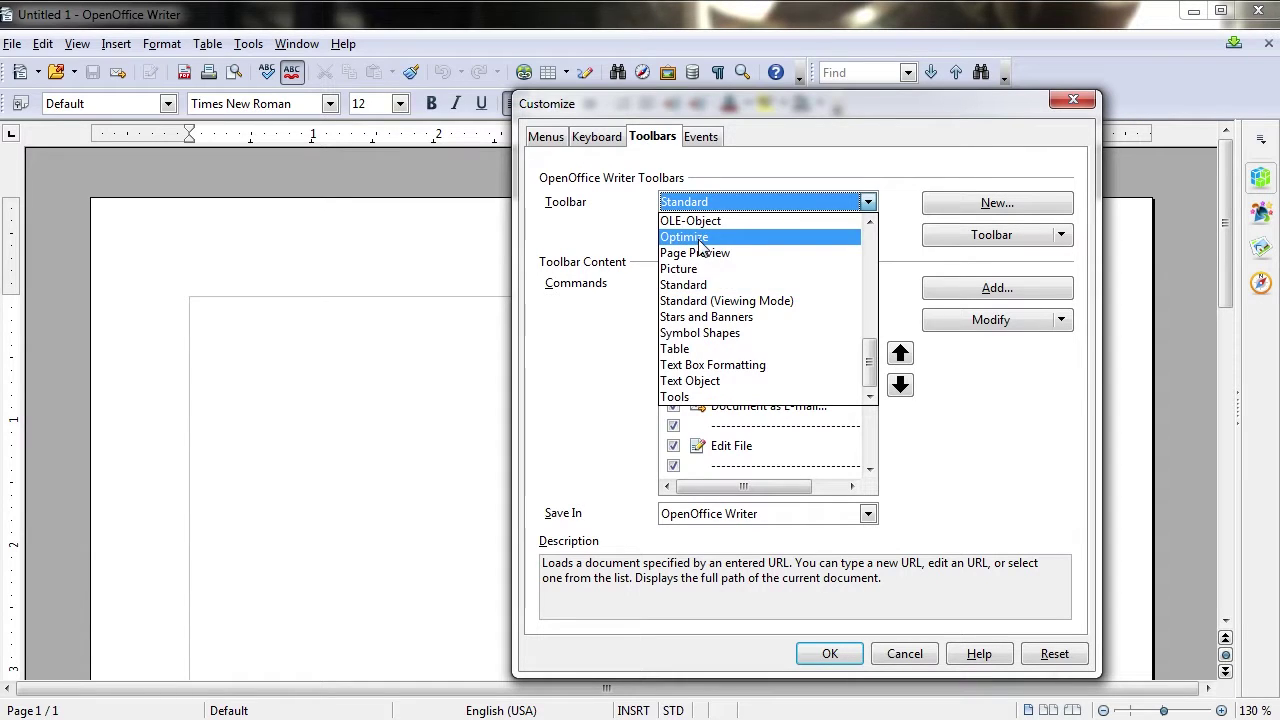
scroll(700, 246, "up", 4)
scroll(703, 246, "up", 3)
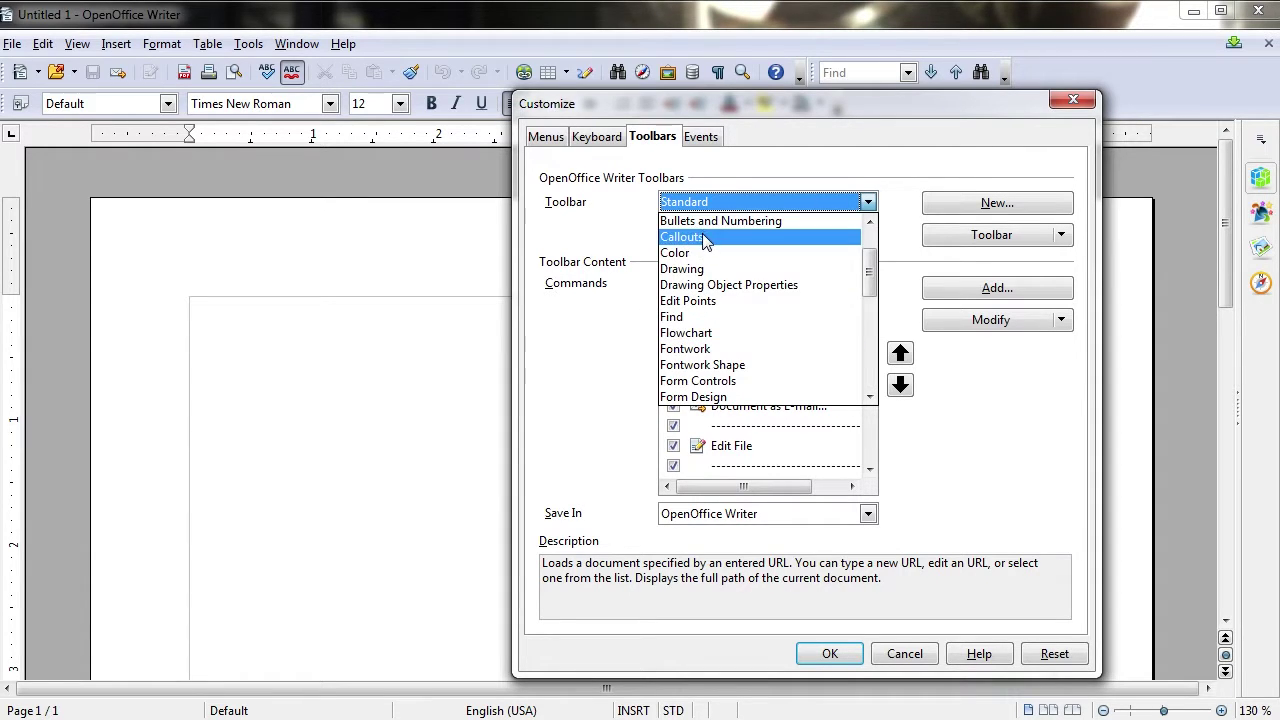
scroll(705, 243, "up", 1)
left_click(736, 200)
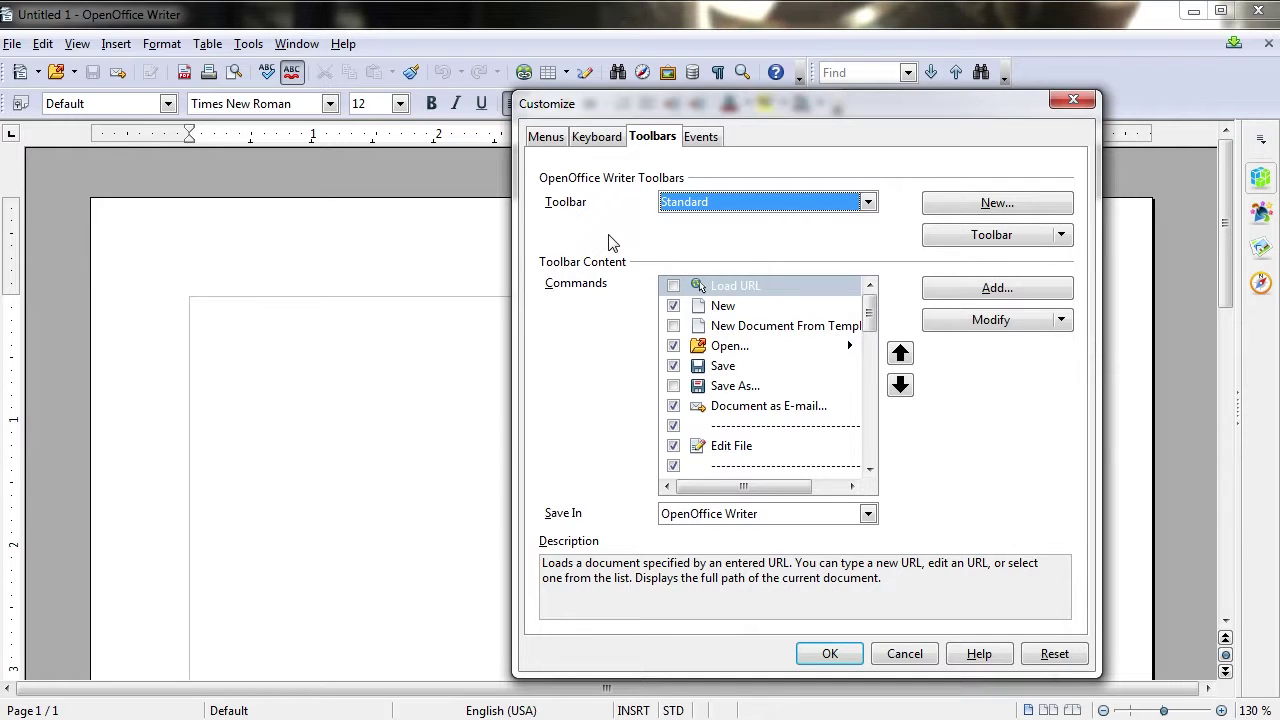
left_click(684, 206)
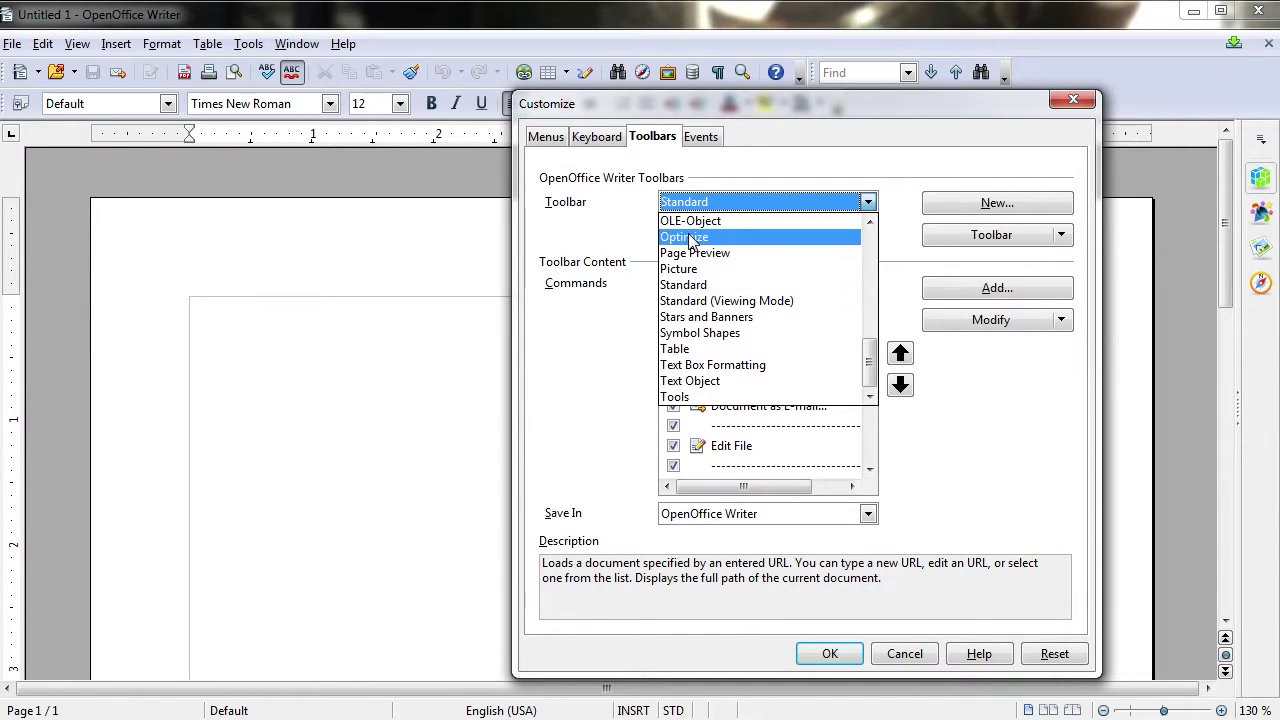
scroll(689, 240, "up", 7)
left_click(707, 201)
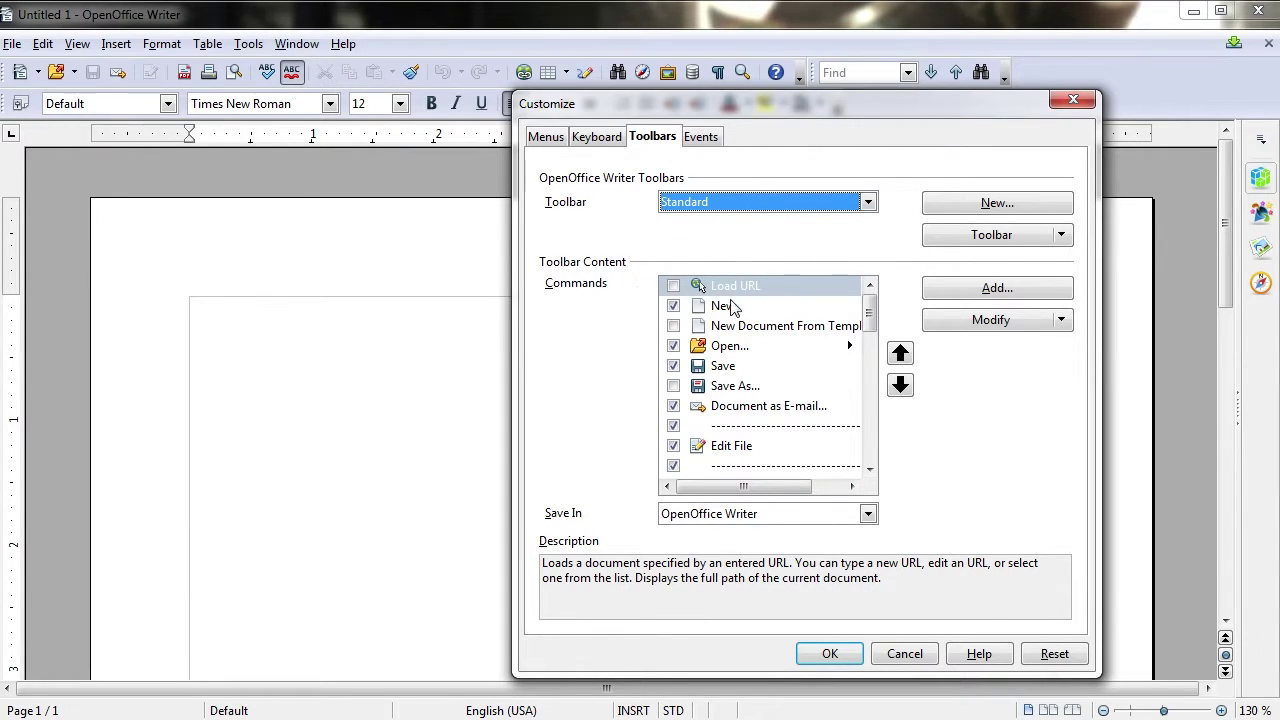
- Review the full list of commands available on the Standard toolbar and which ones are enabled
scroll(782, 310, "down", 2)
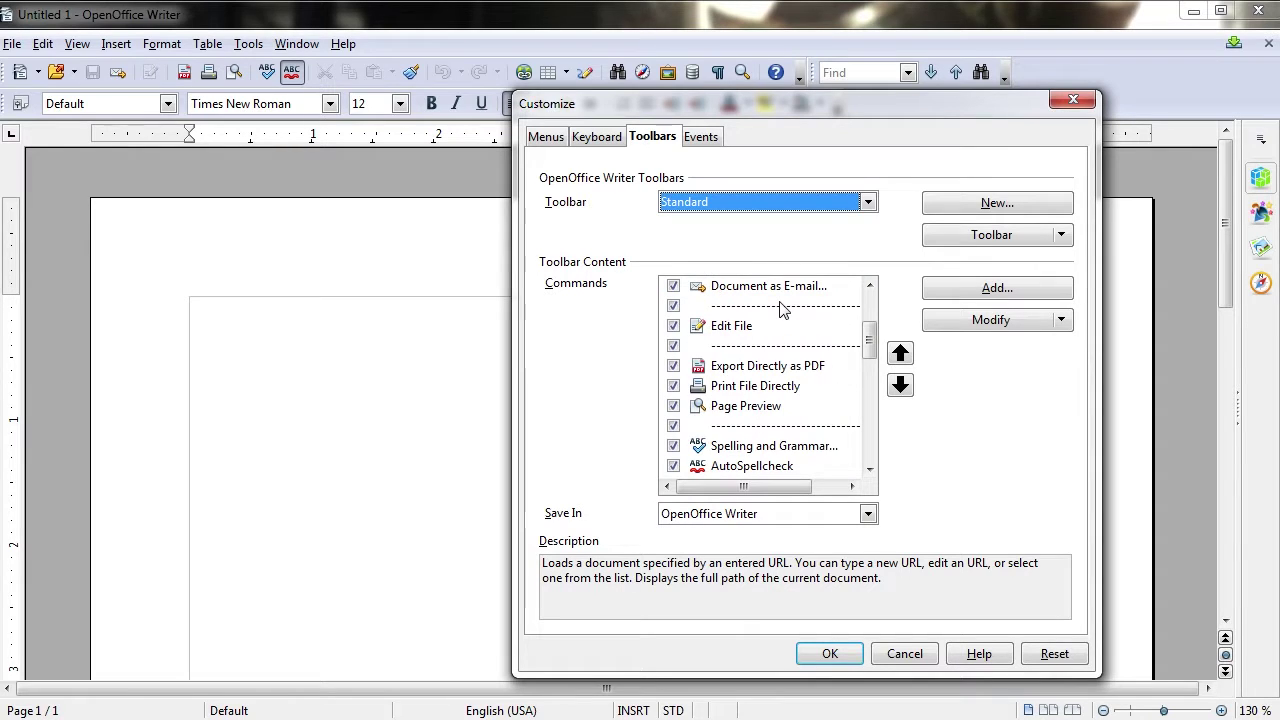
scroll(782, 310, "down", 2)
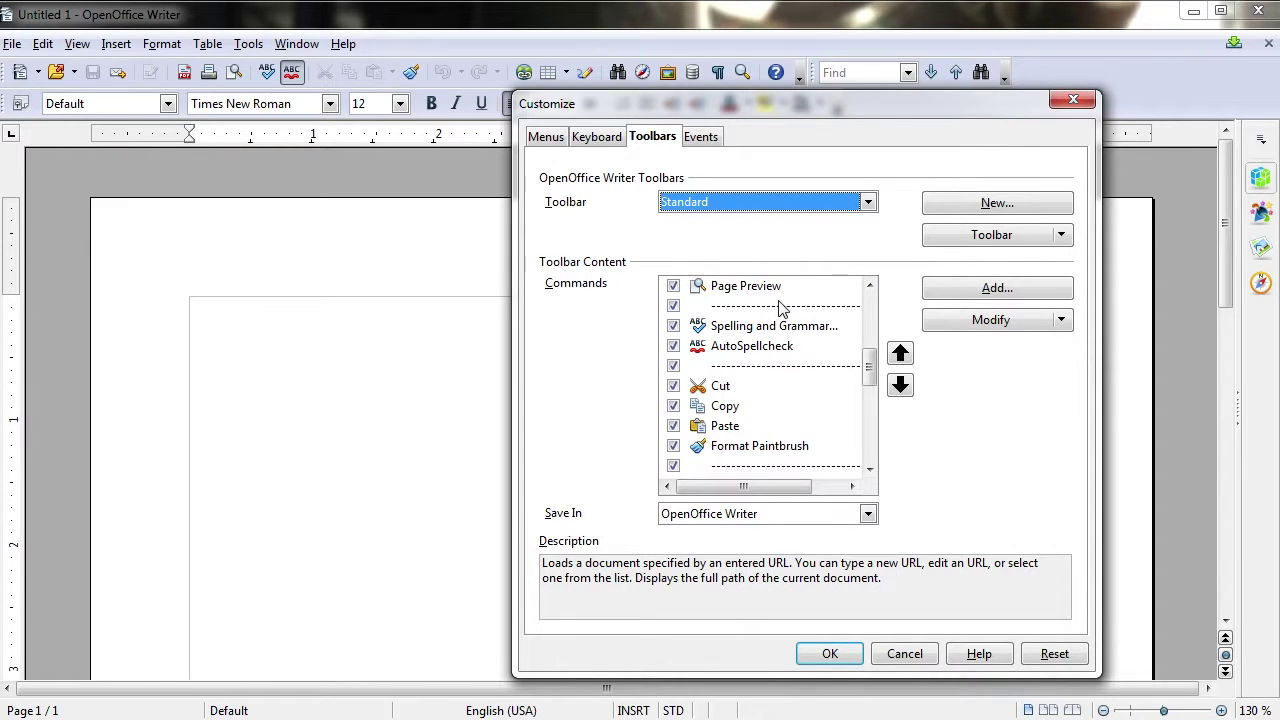
scroll(775, 318, "down", 5)
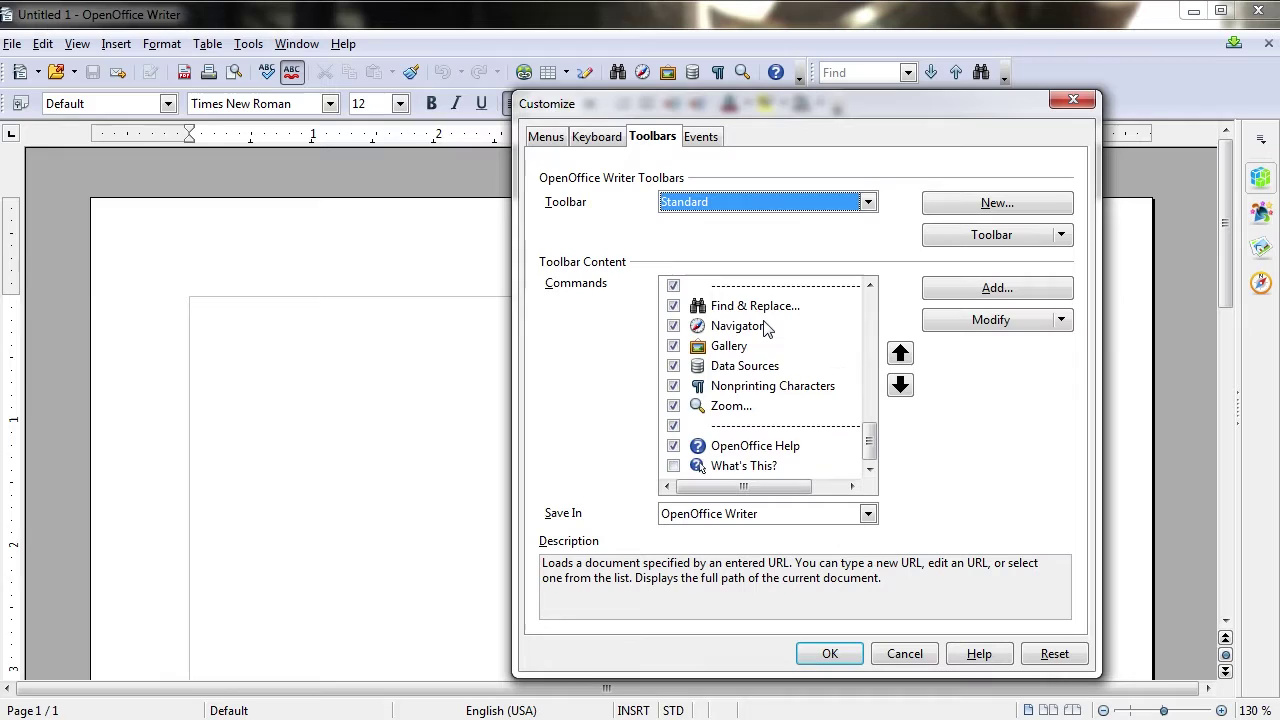
scroll(763, 327, "up", 10)
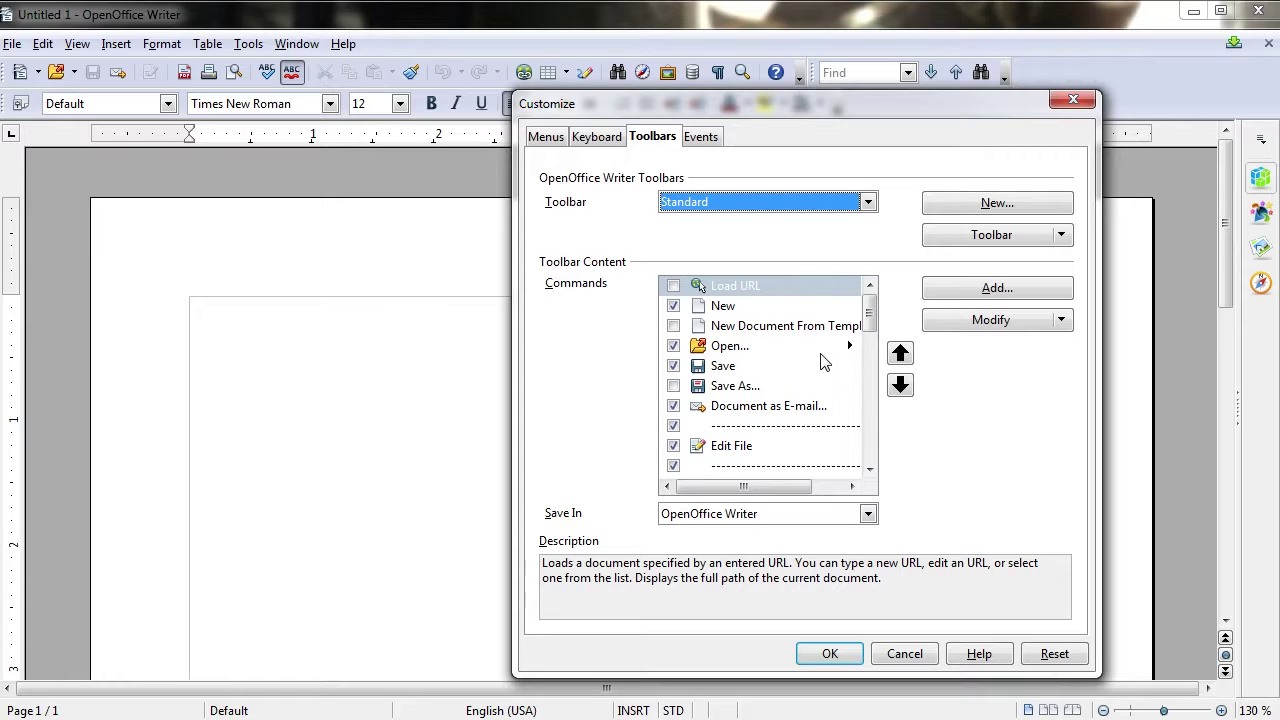
key("Tab")
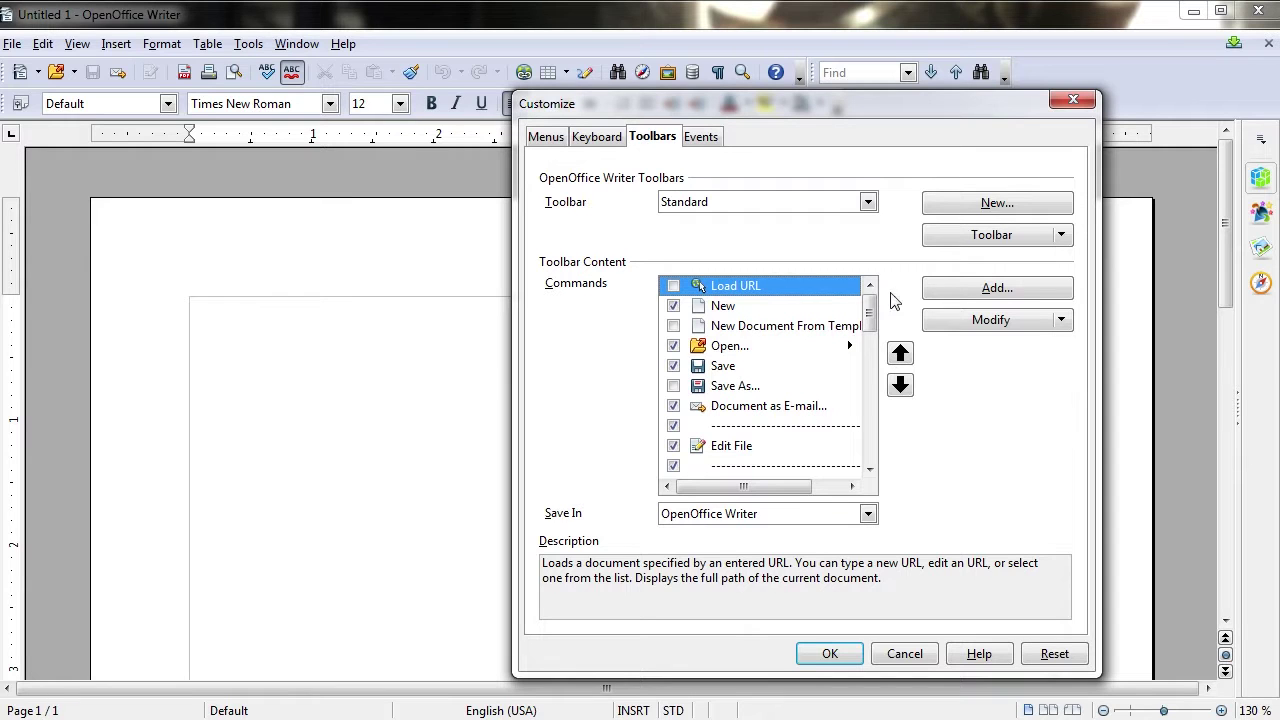
- Open the Add Commands dialog for the Standard toolbar and browse categories such as Navigate, Drawing, Edit, BASIC and Graphic
left_click(955, 290)
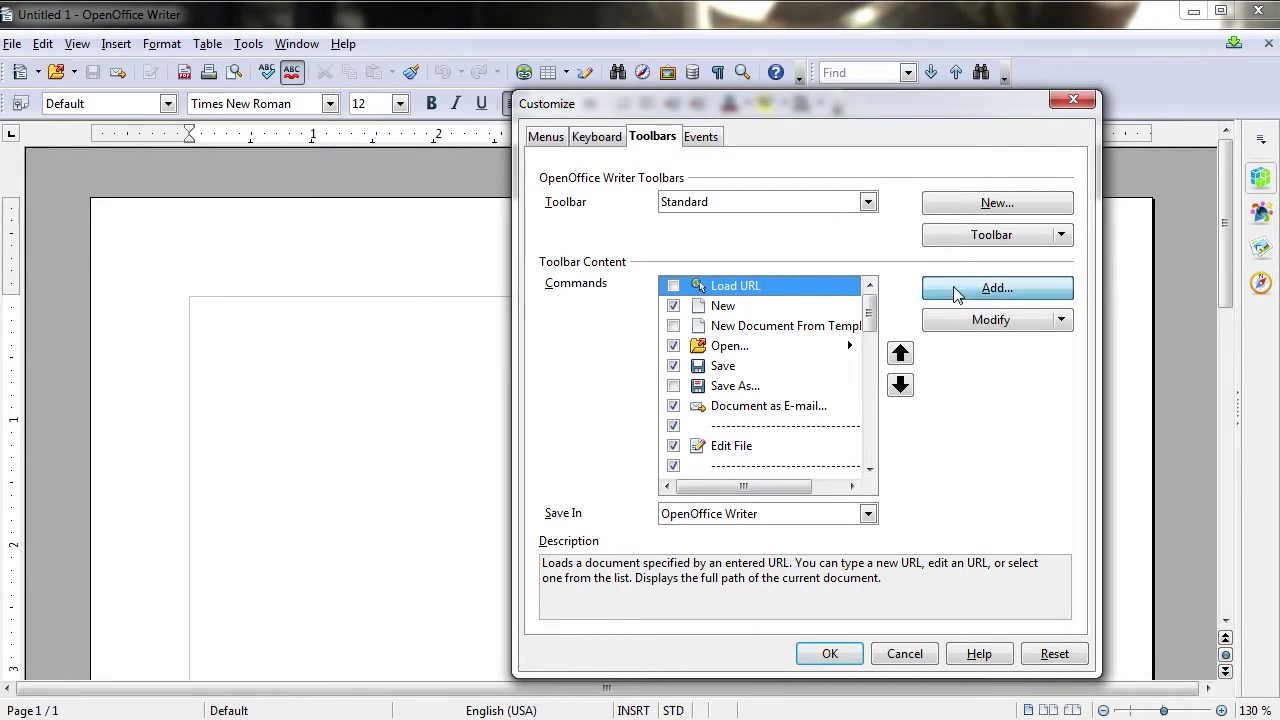
left_click_drag(1038, 236, 454, 143)
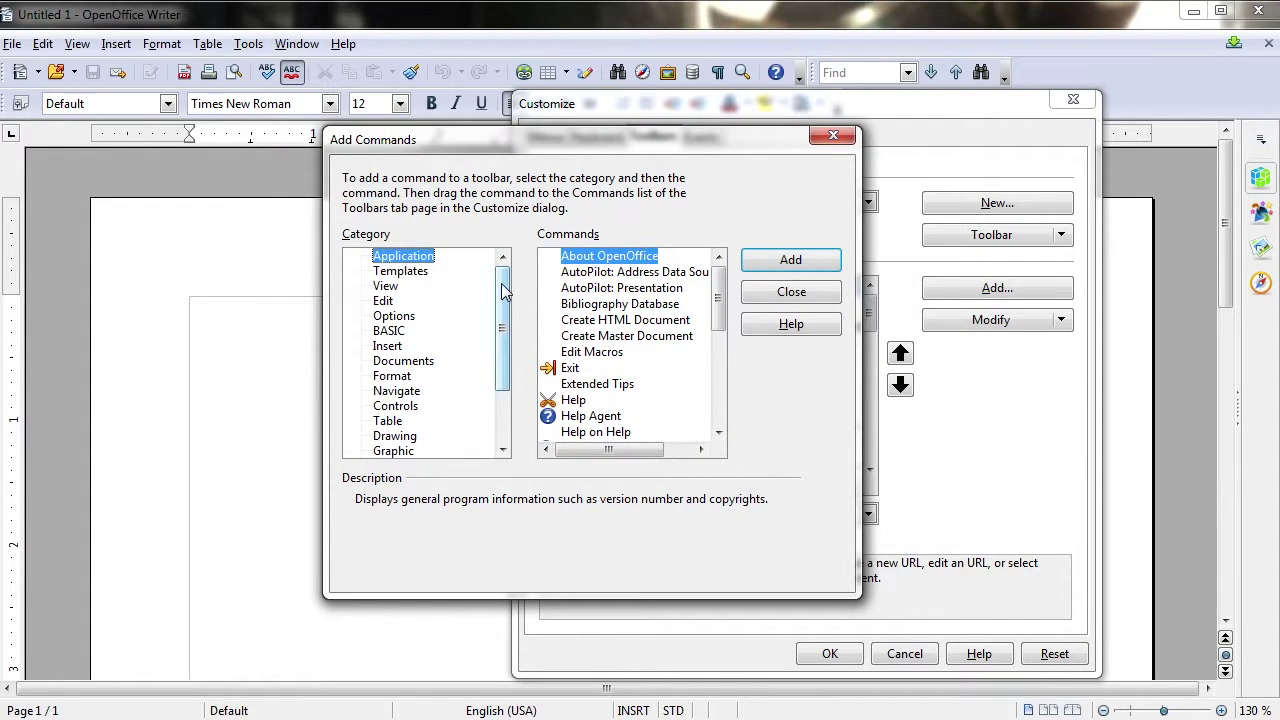
left_click_drag(504, 302, 504, 362)
left_click(398, 316)
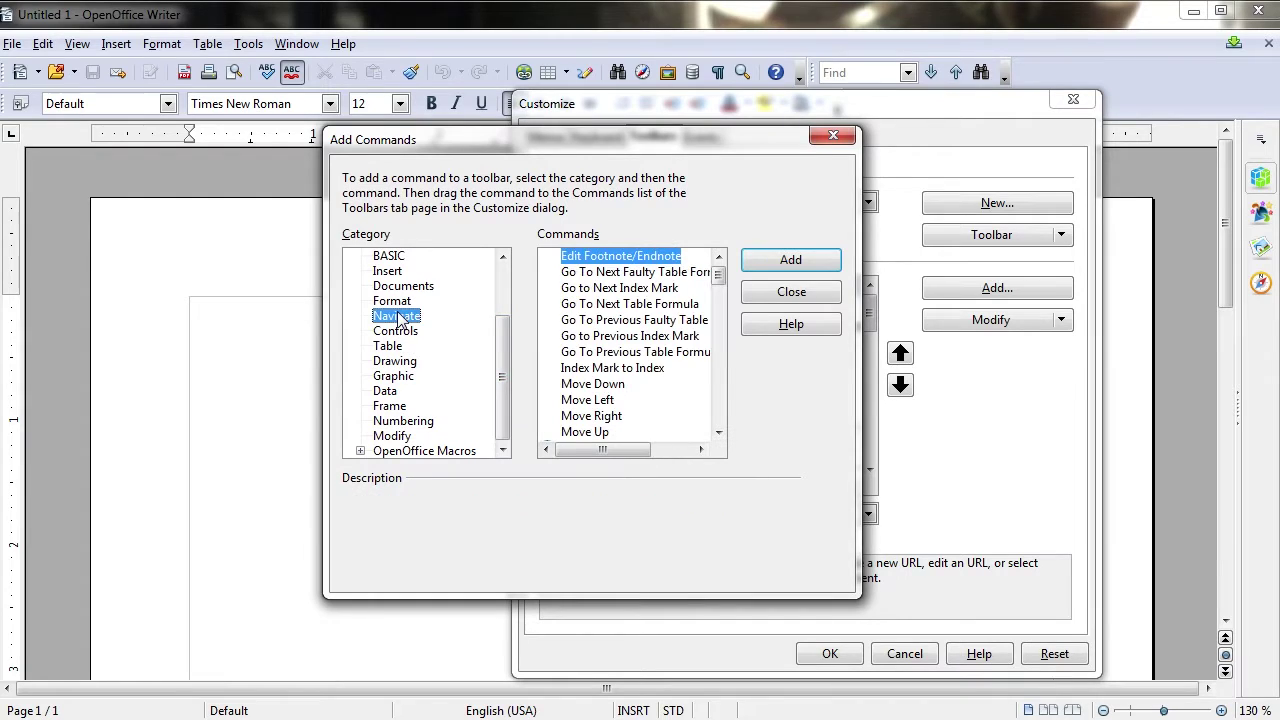
left_click(395, 361)
scroll(424, 290, "up", 2)
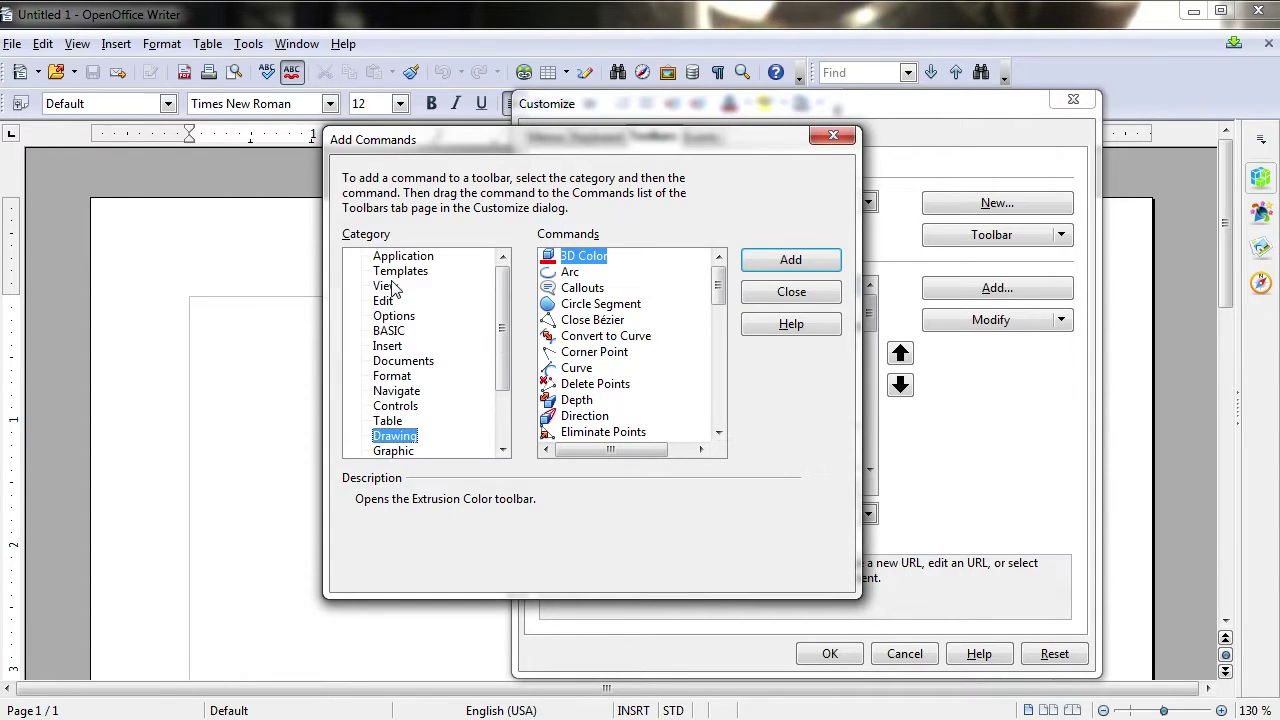
left_click(390, 301)
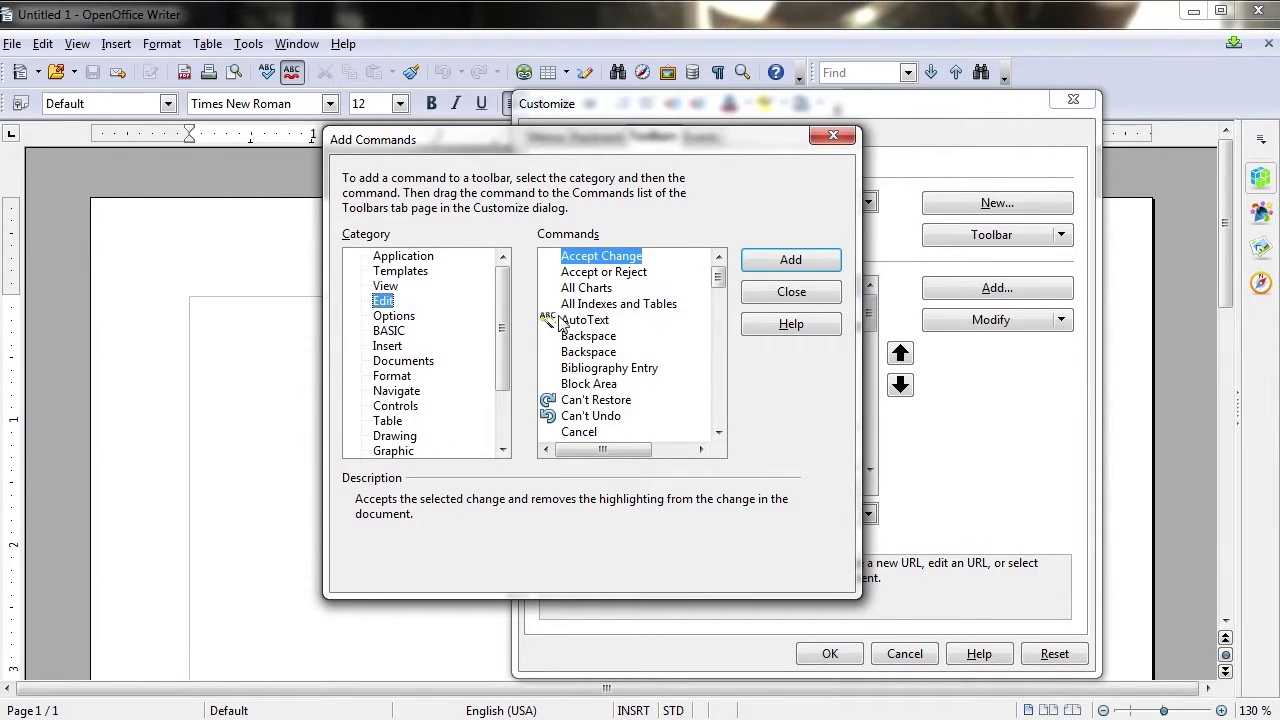
scroll(642, 320, "down", 3)
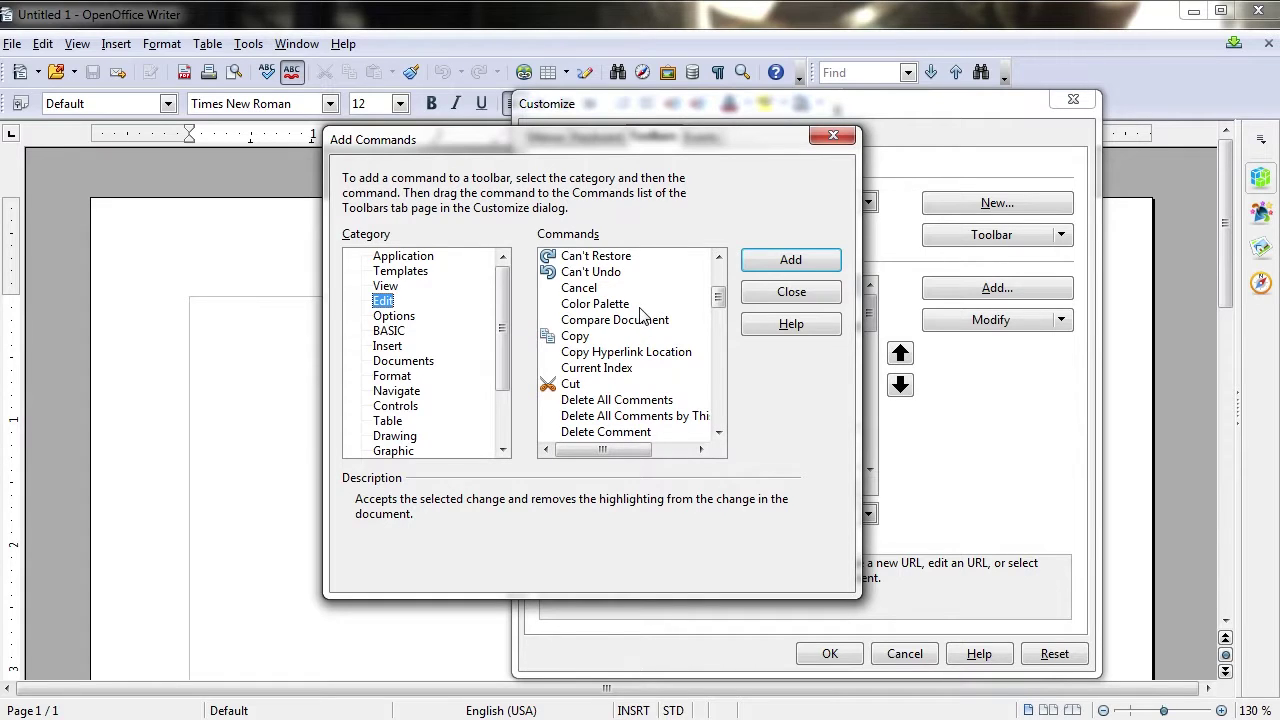
left_click(392, 331)
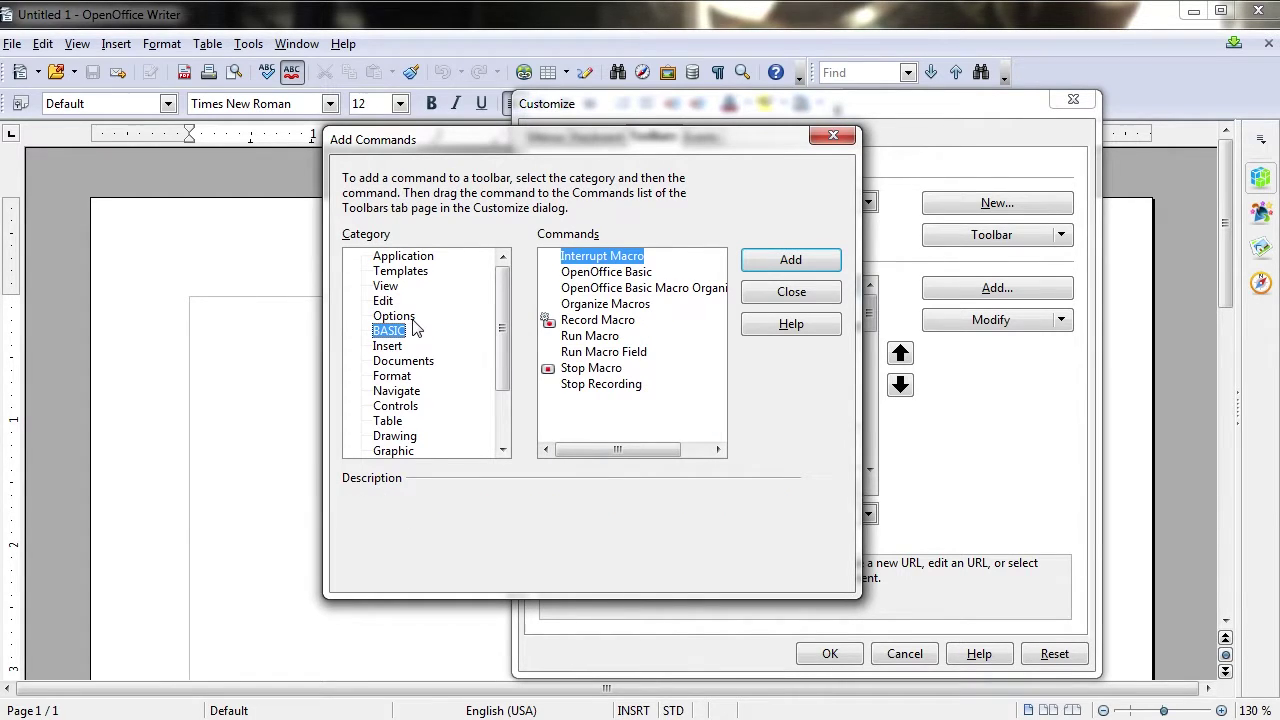
scroll(413, 329, "down", 1)
left_click(405, 334)
scroll(428, 256, "up", 1)
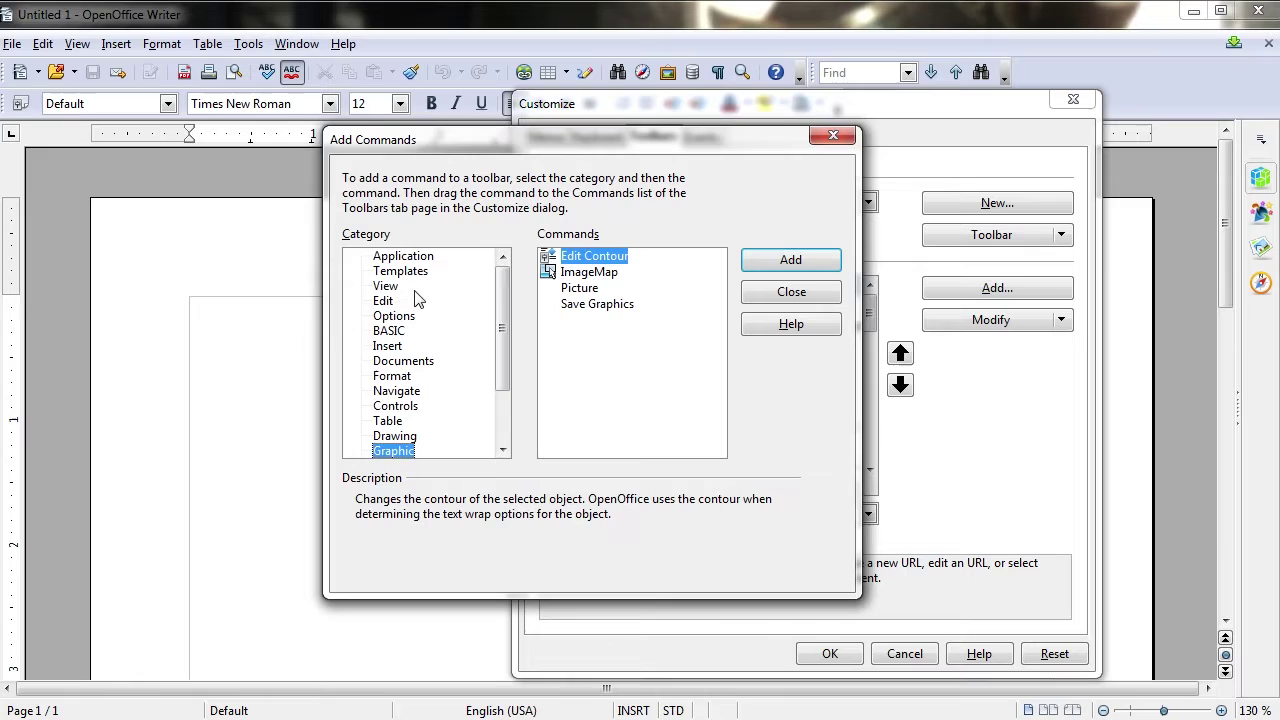
scroll(415, 303, "down", 2)
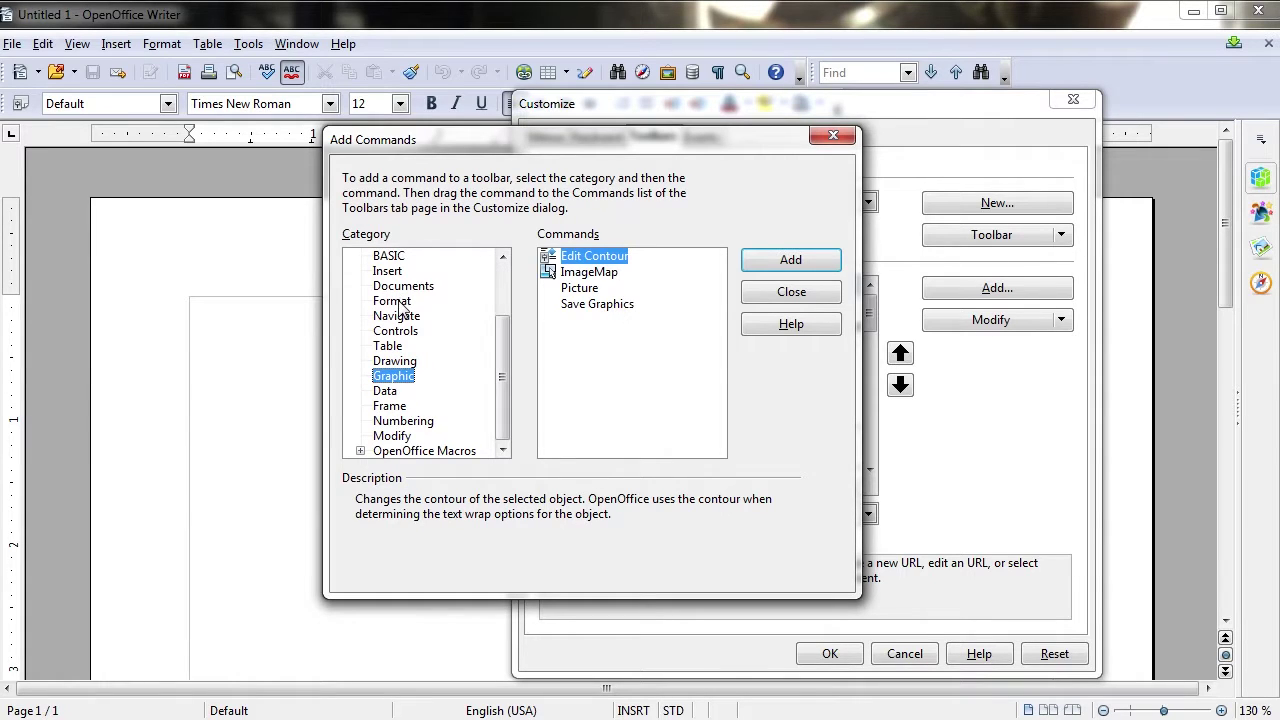
- Look through the Format category's commands, and close the Add Commands dialog without adding any
left_click(392, 301)
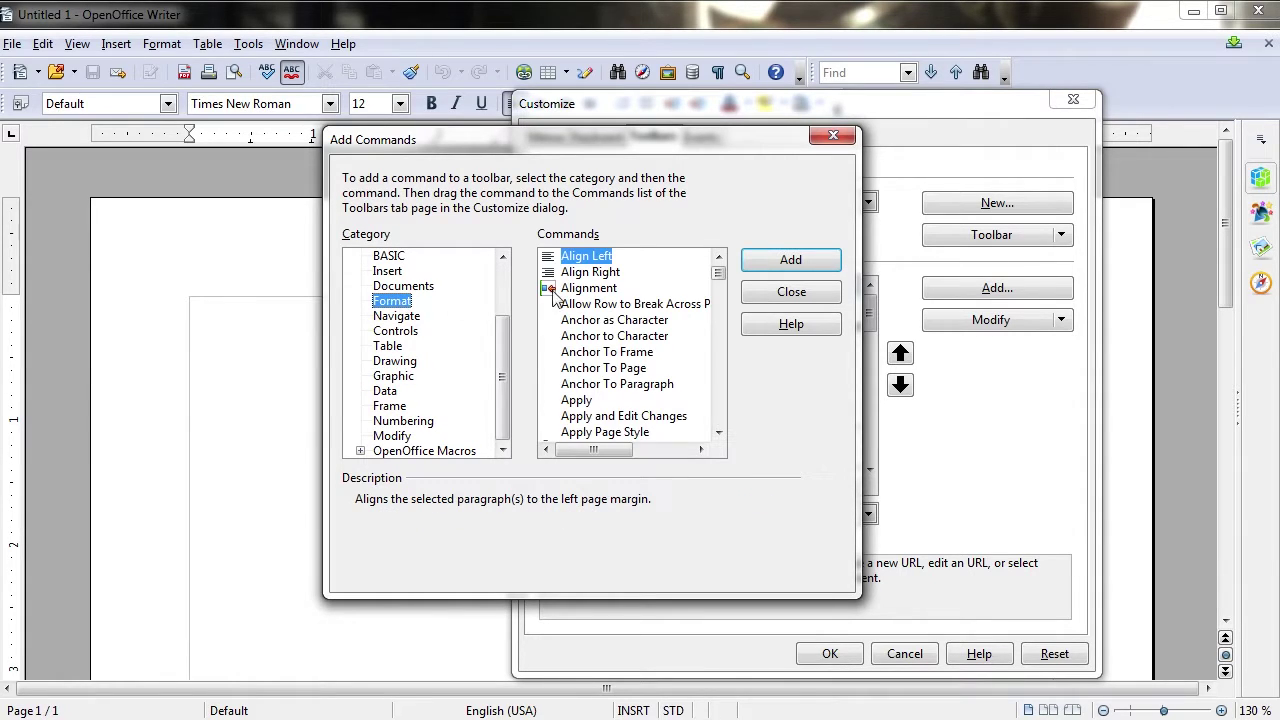
scroll(595, 283, "down", 7)
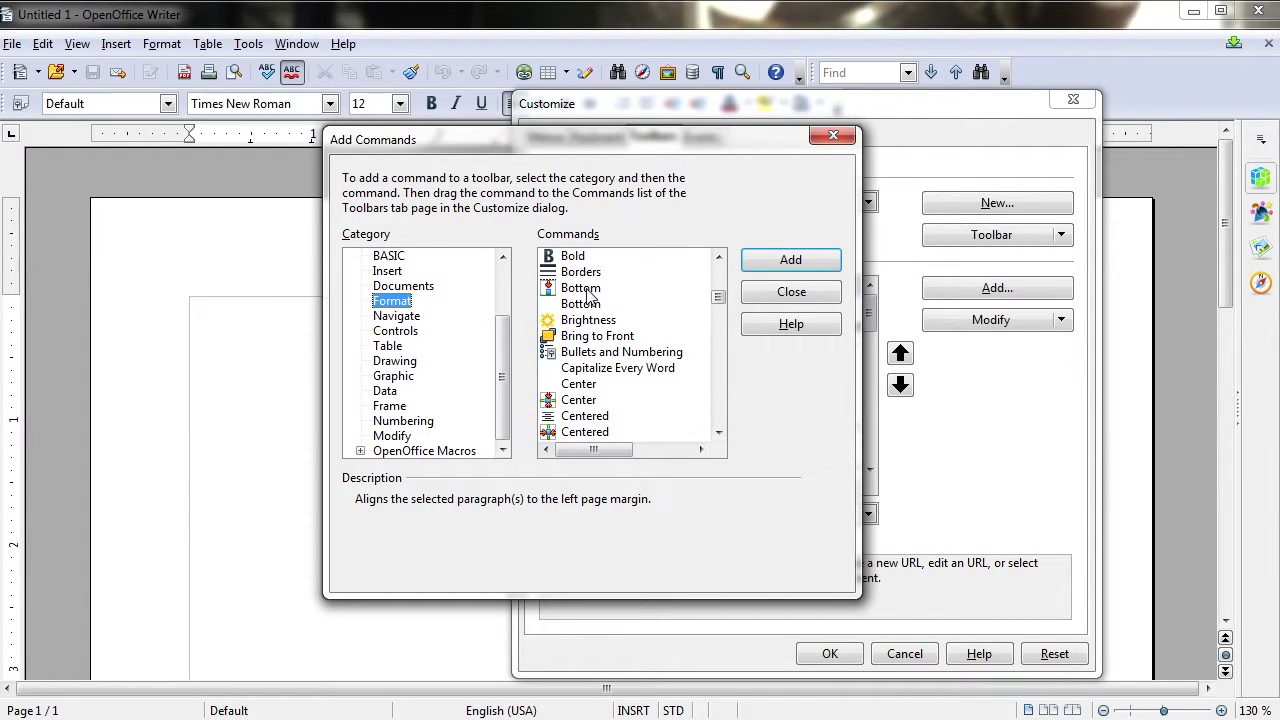
scroll(590, 292, "down", 1)
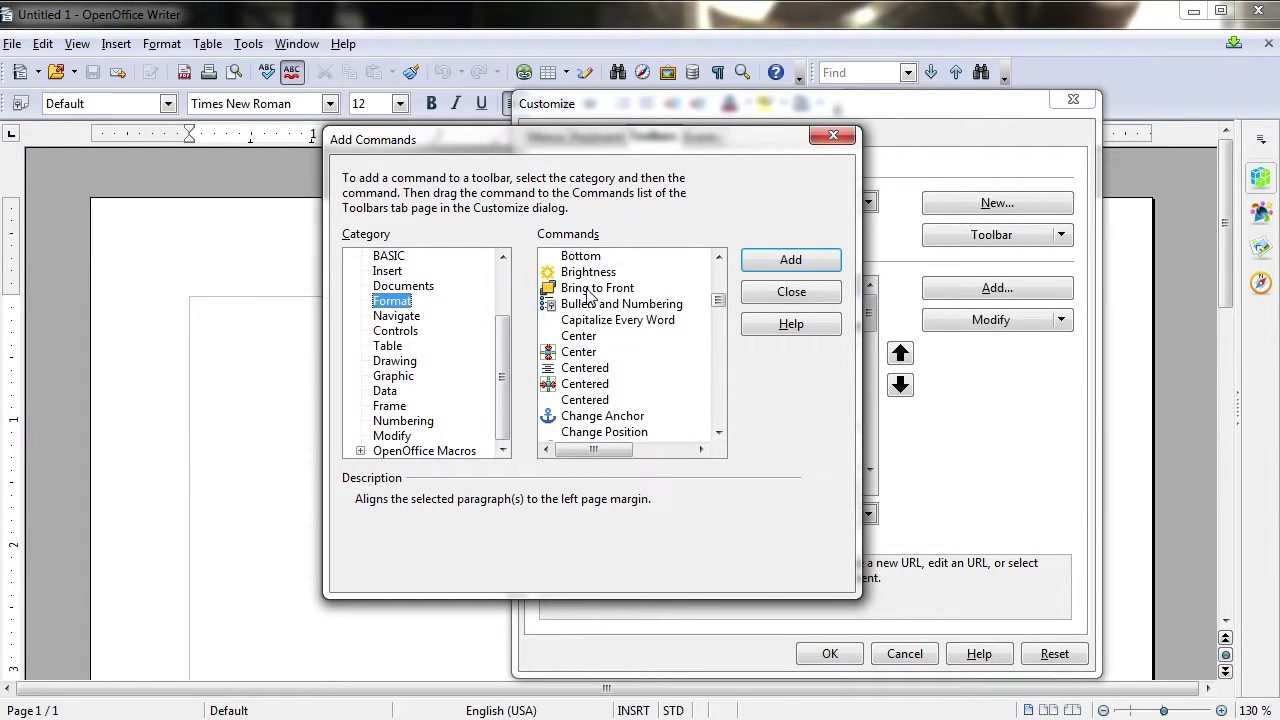
scroll(590, 292, "down", 1)
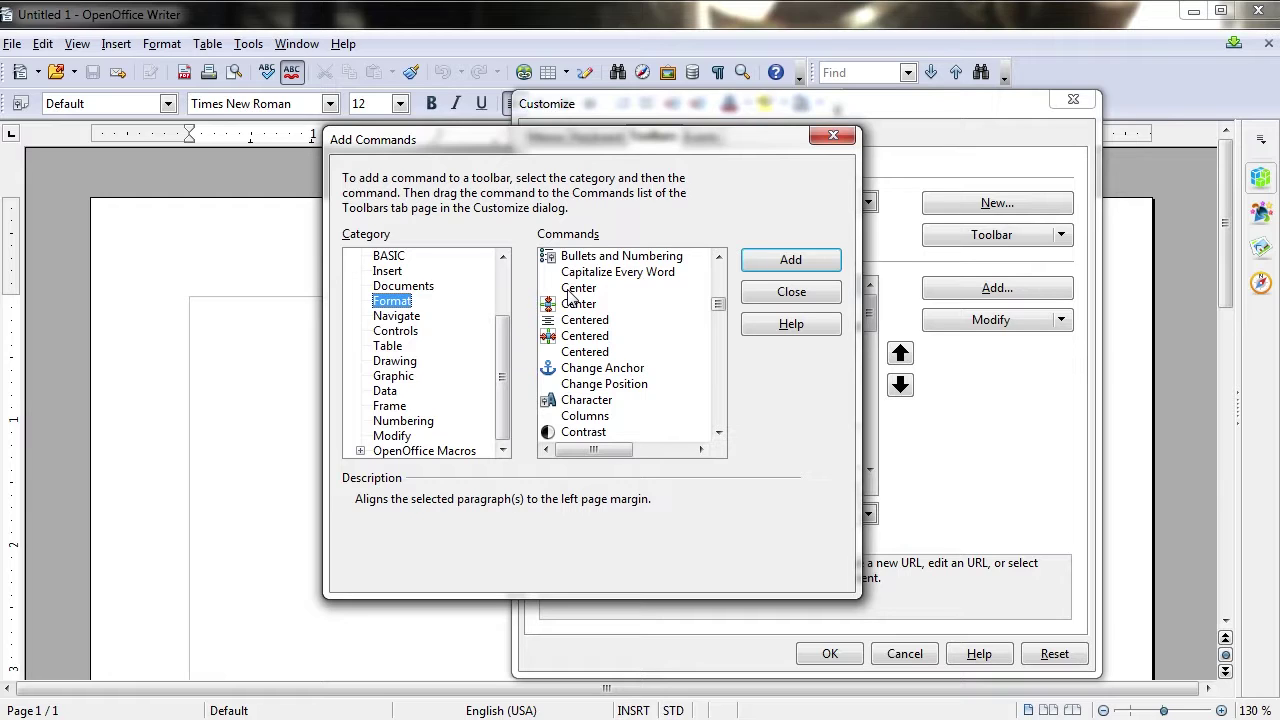
key("Escape")
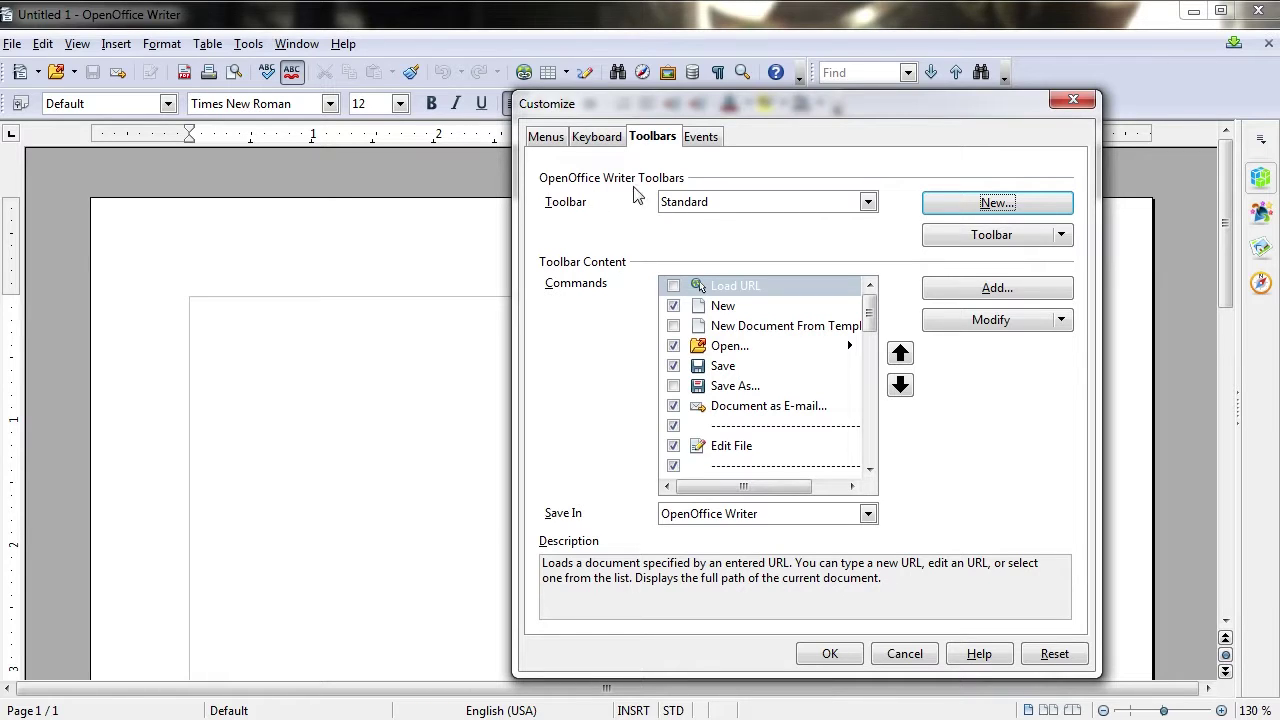
- Create a custom toolbar named "New Toolbar", saved in OpenOffice Writer
left_click(955, 205)
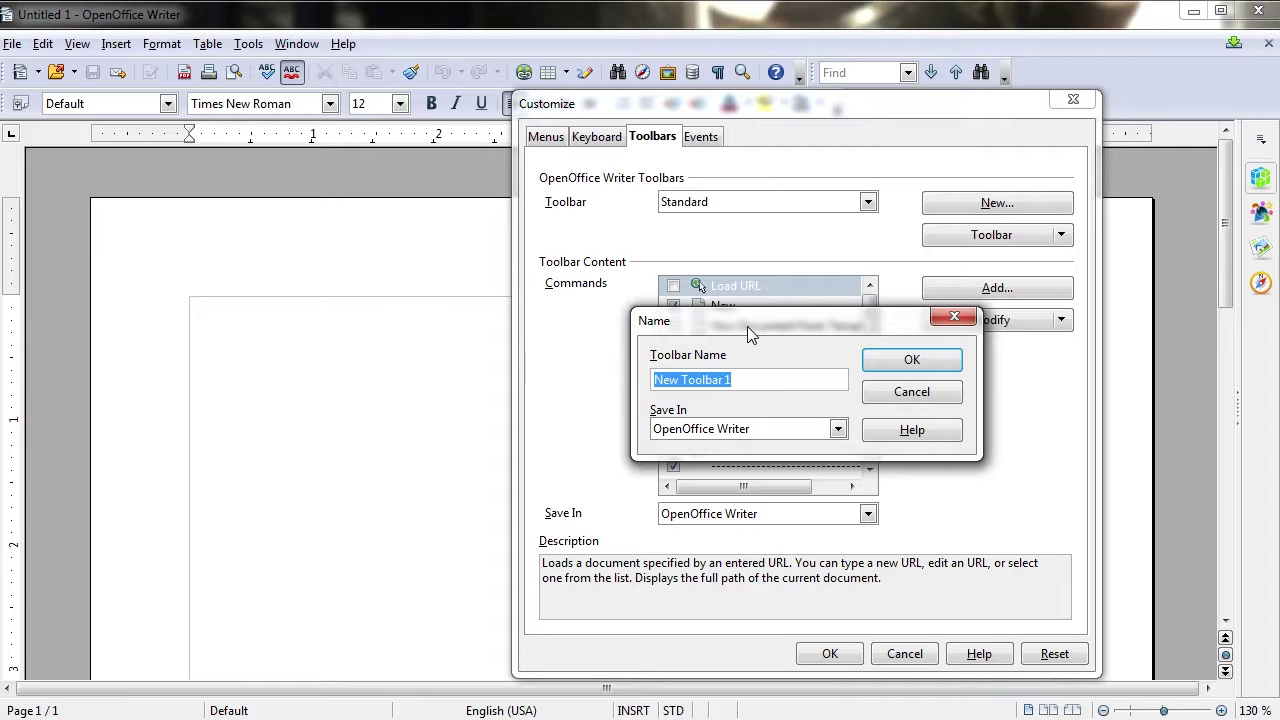
key("BackSpace")
type("New Toolbar")
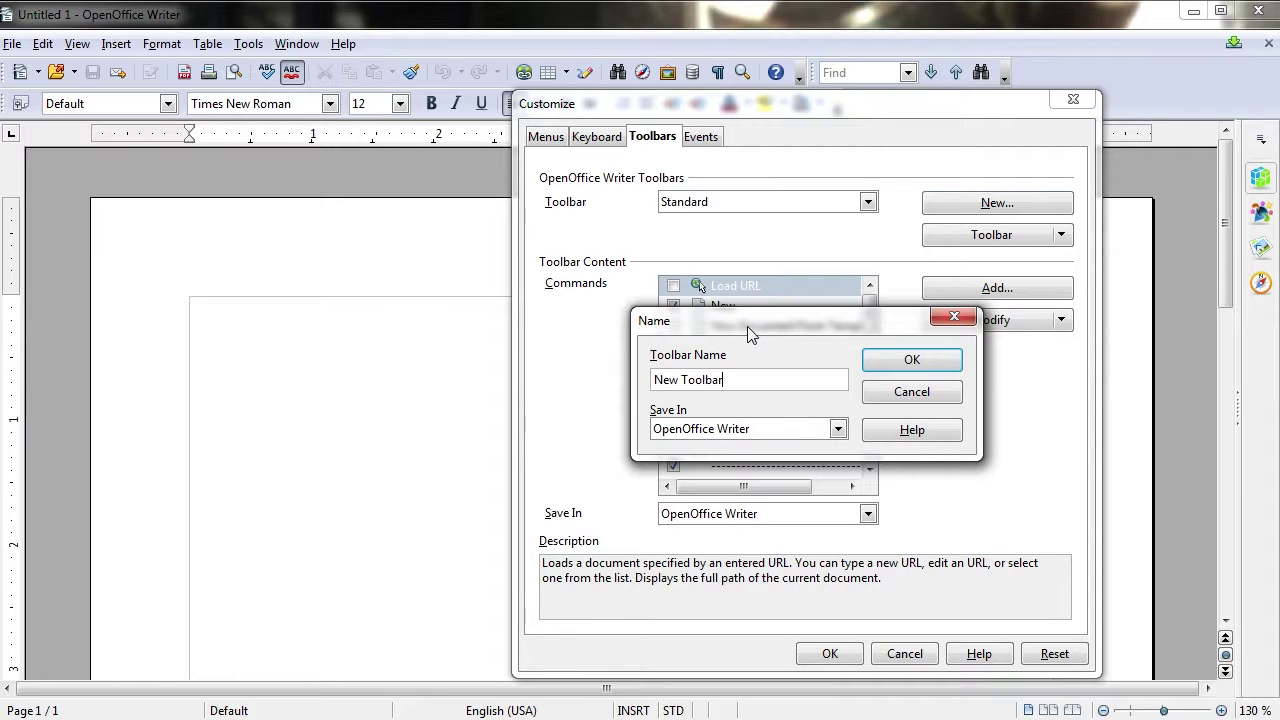
key("Return")
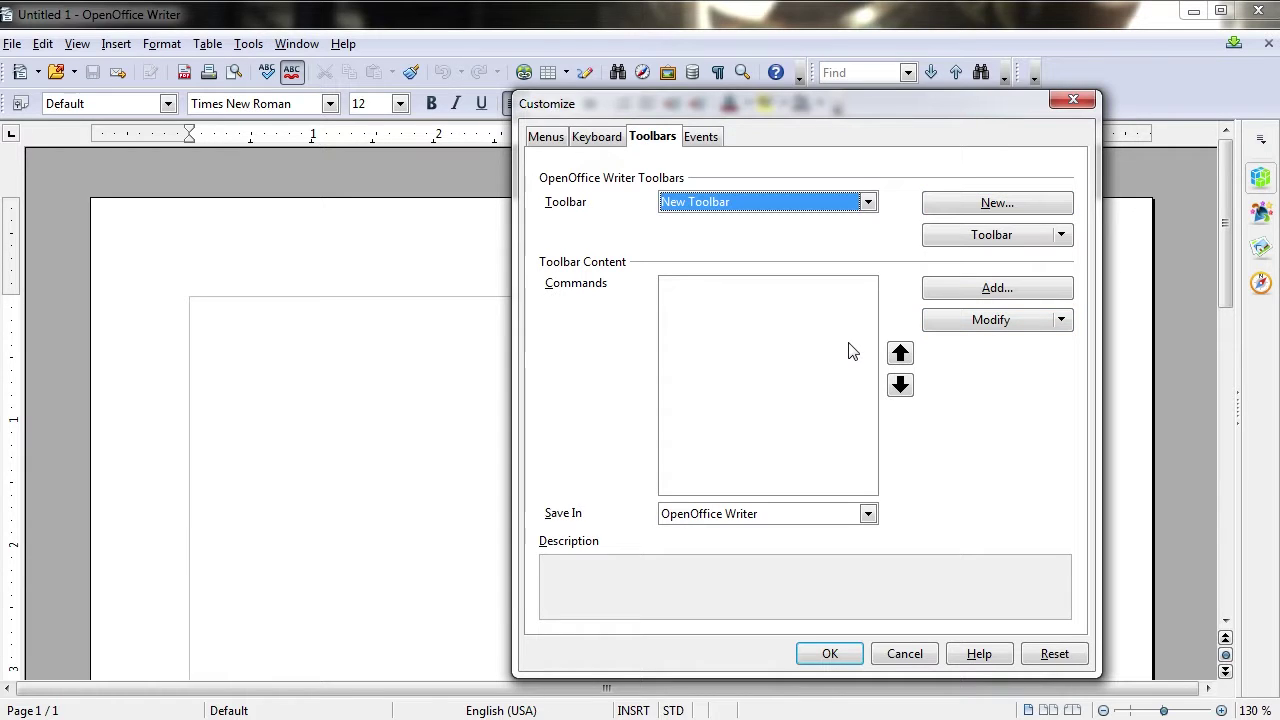
- Add the Picture command from the Graphic category to New Toolbar, moving the Add Commands dialog aside
left_click(944, 293)
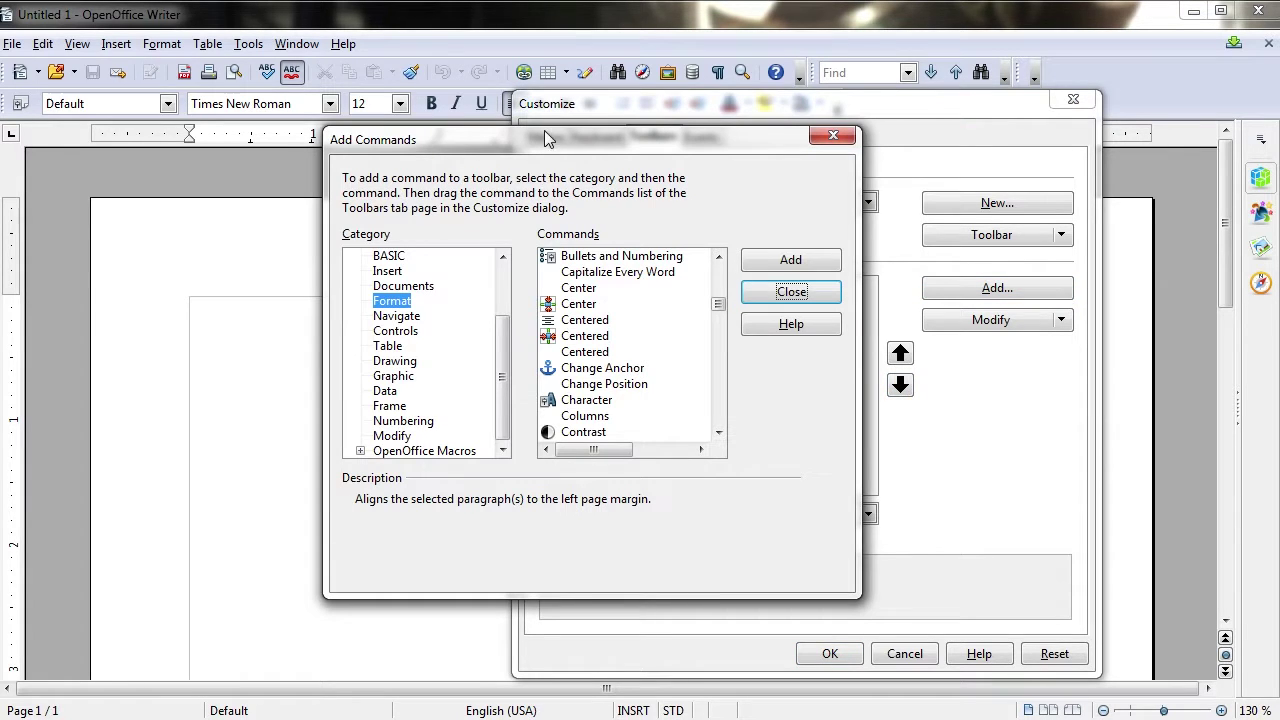
left_click_drag(546, 148, 478, 126)
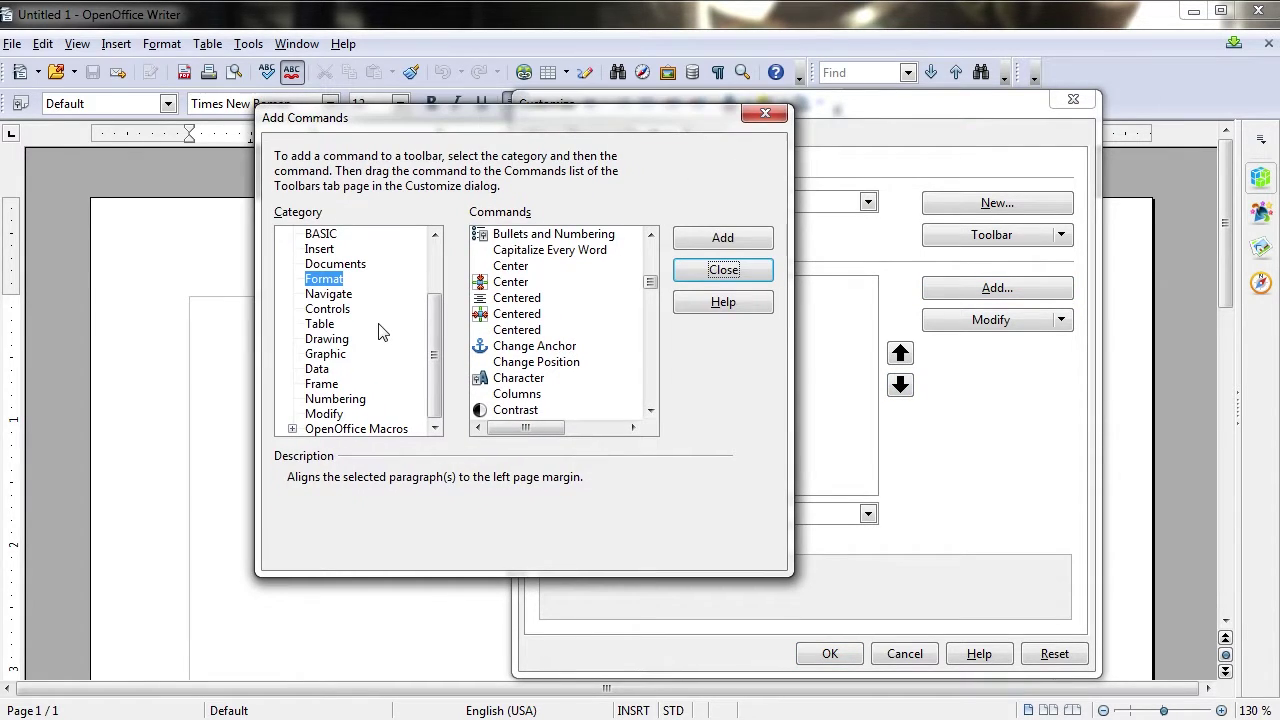
left_click(326, 368)
left_click(326, 354)
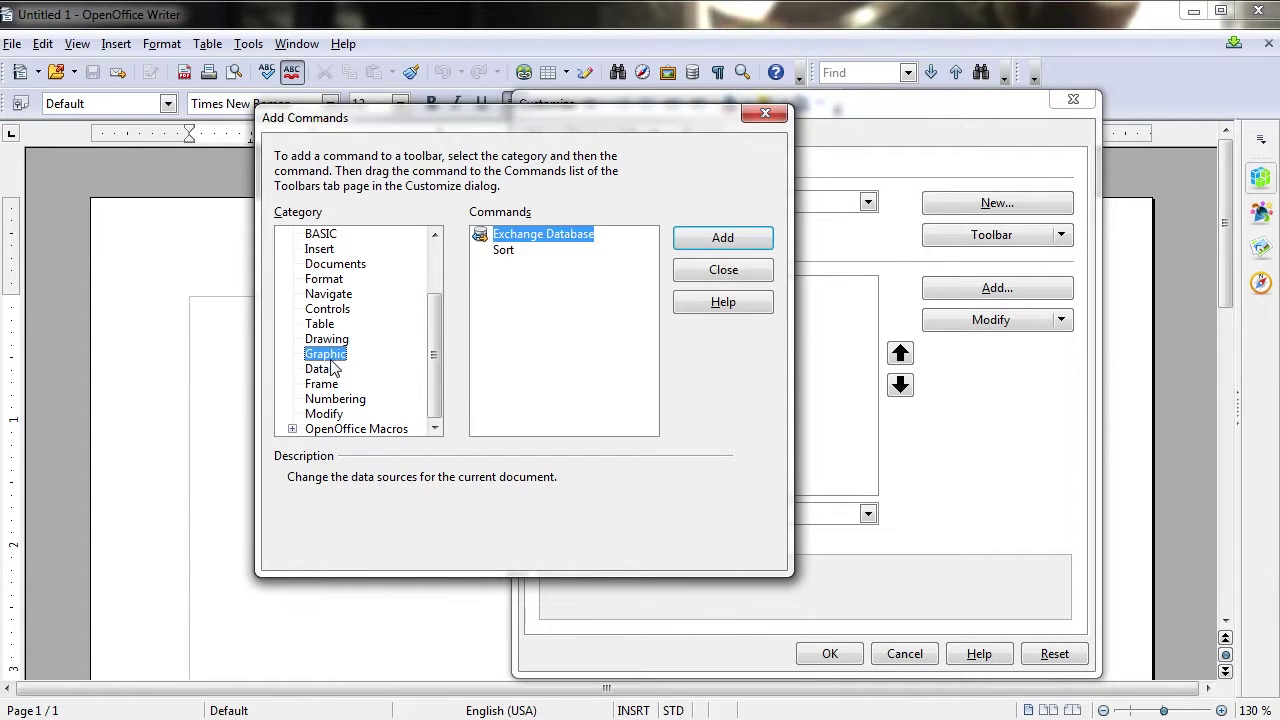
left_click(520, 266)
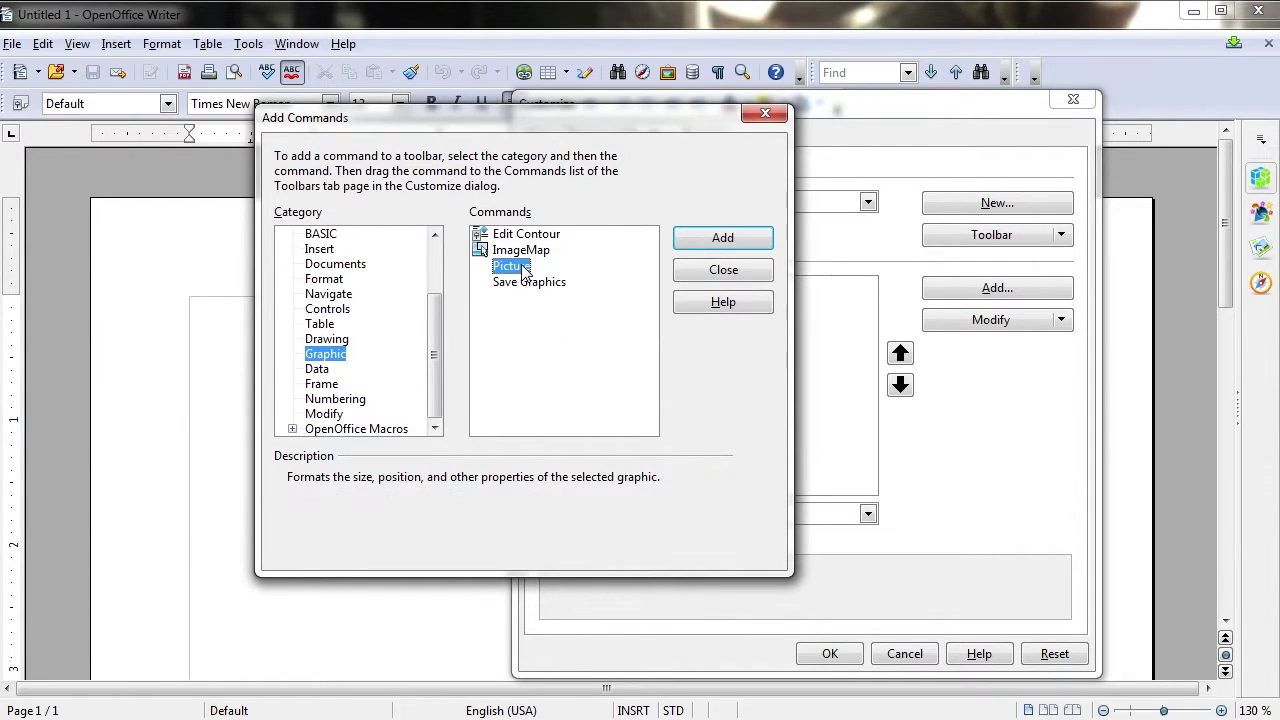
left_click_drag(551, 122, 431, 152)
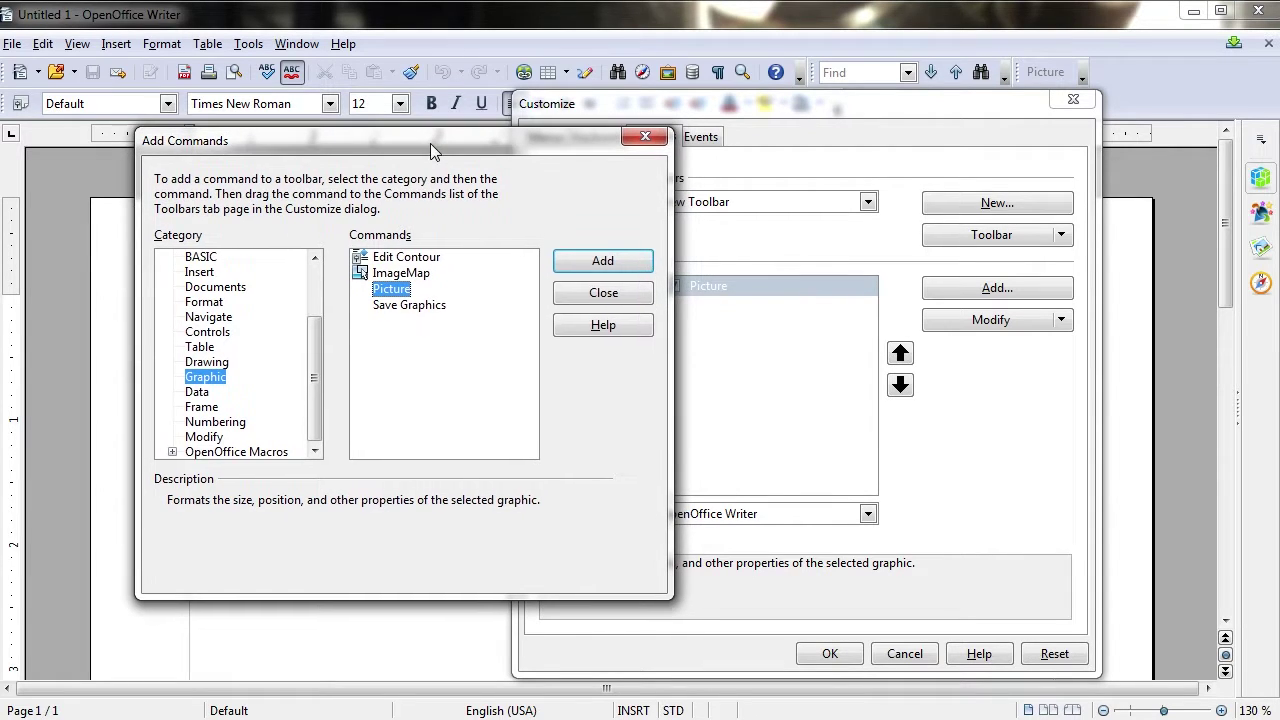
- Add the Arc command from the Drawing category to New Toolbar, and close the Add Commands dialog
left_click(210, 362)
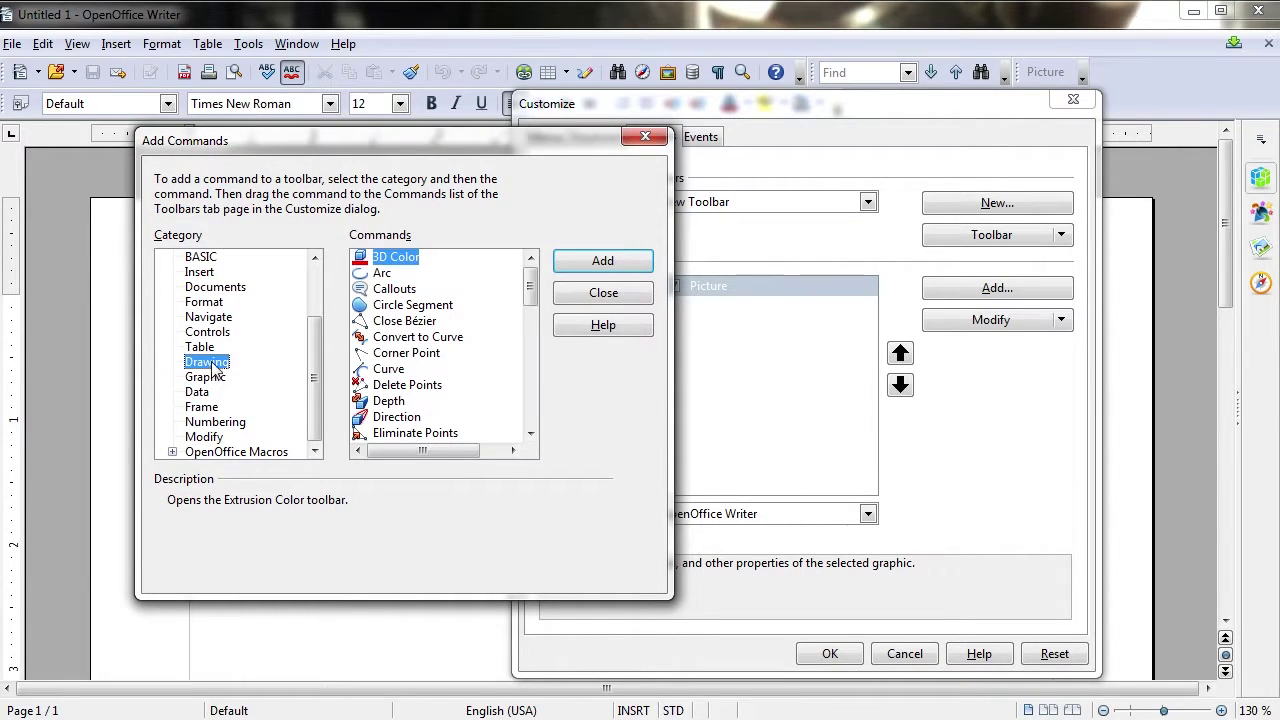
left_click(381, 273)
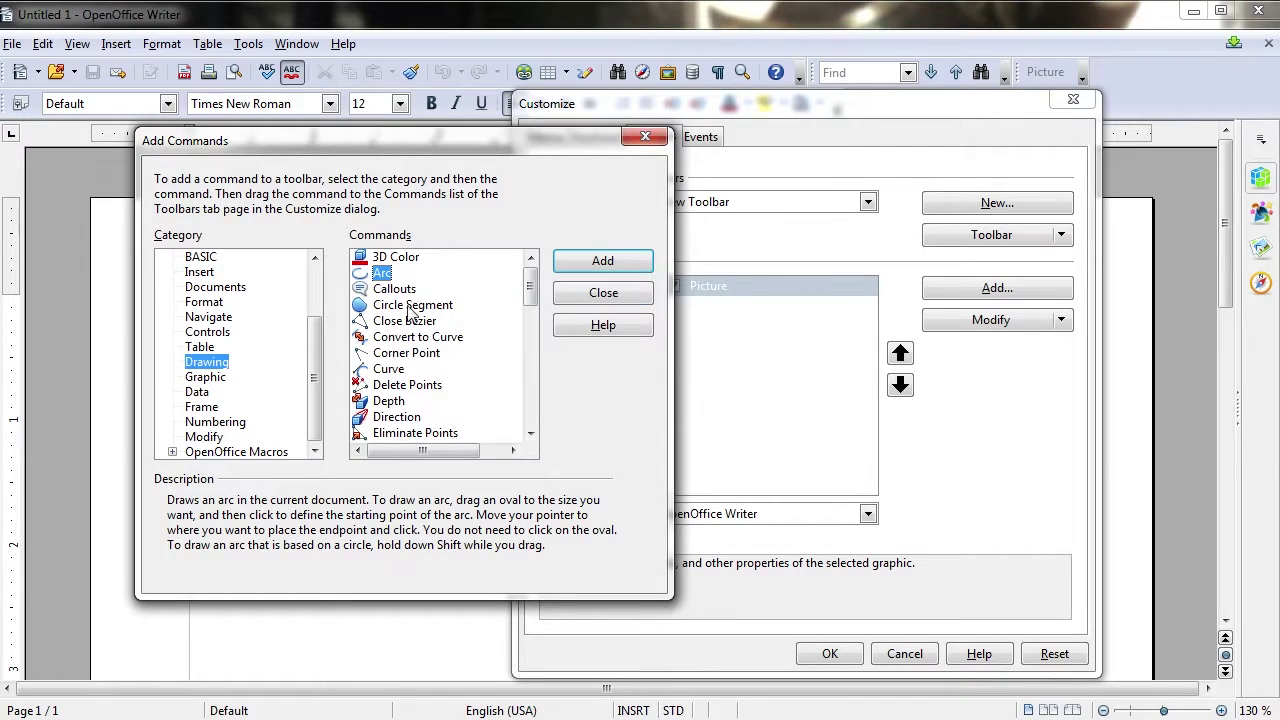
double_click(383, 275)
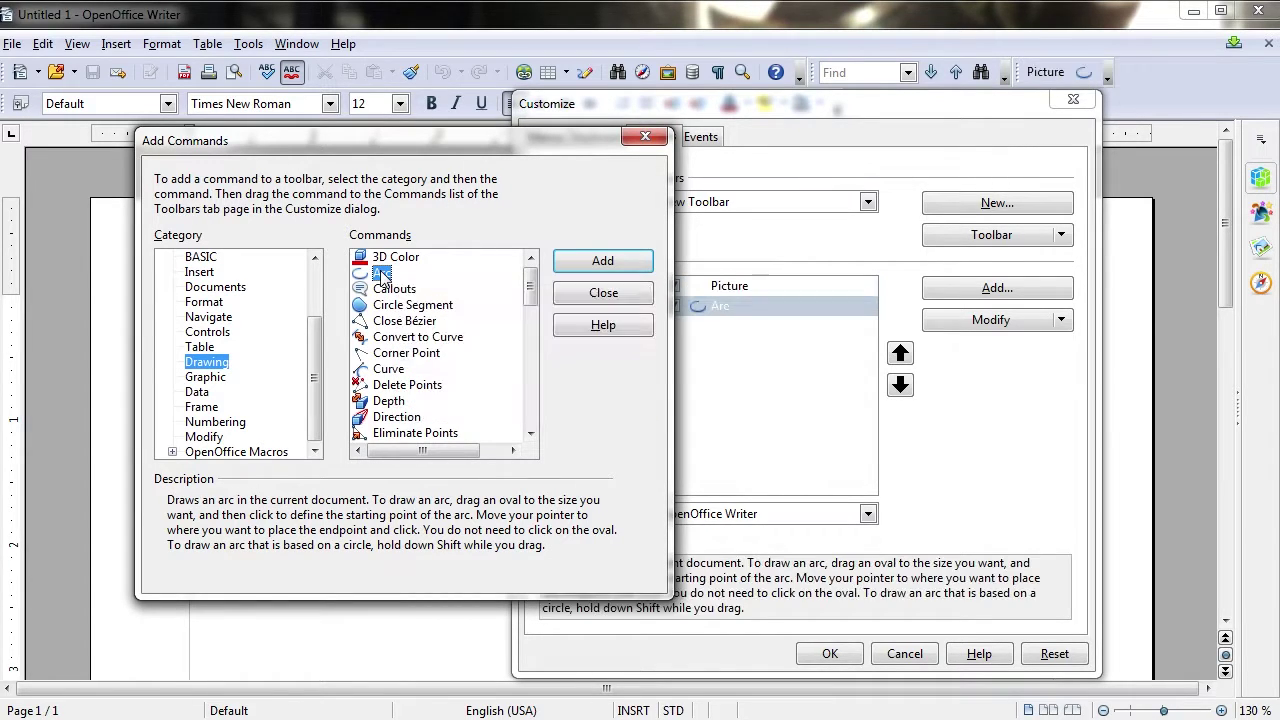
left_click(603, 292)
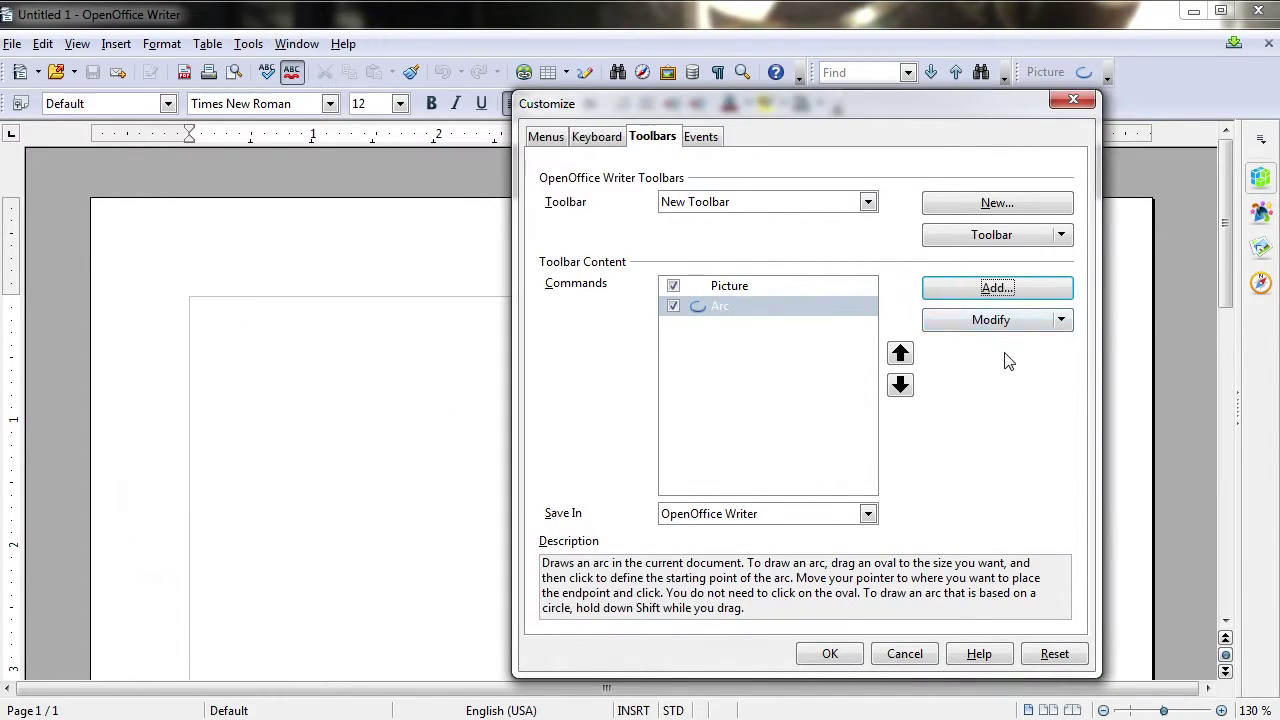
- Review the available save locations, keep New Toolbar saved in OpenOffice Writer, and confirm the customization
left_click(820, 514)
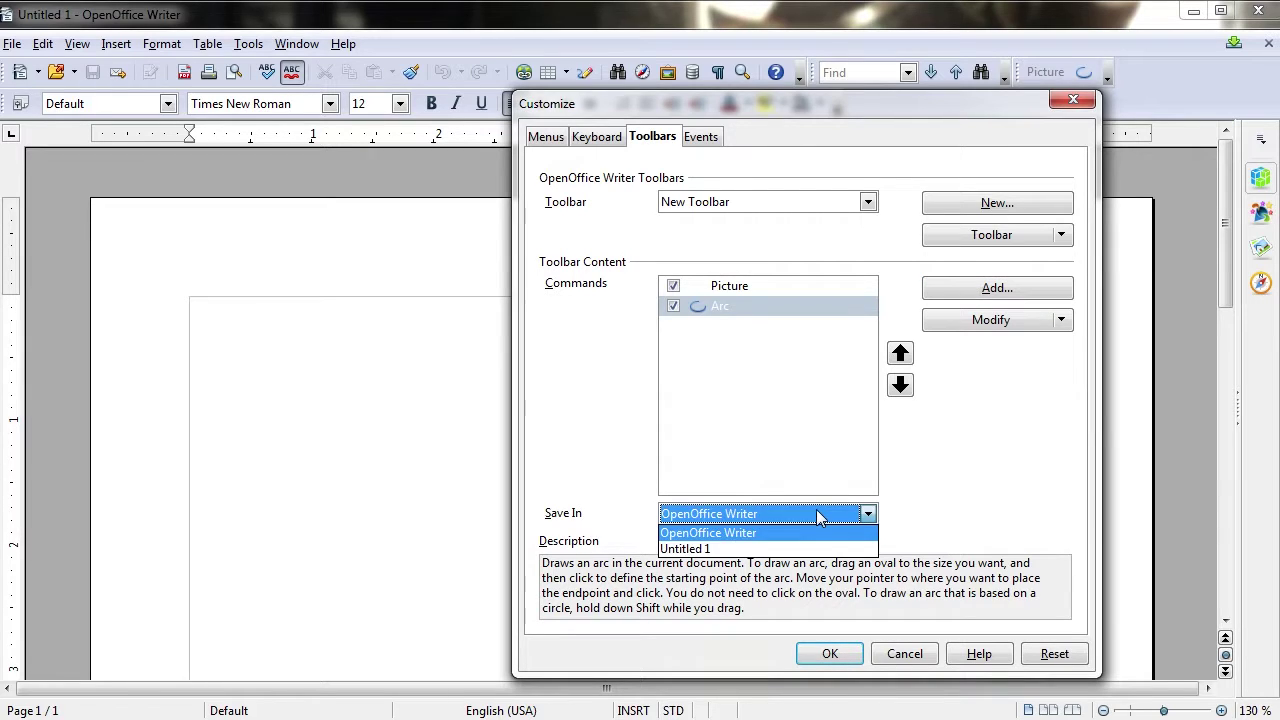
left_click(820, 514)
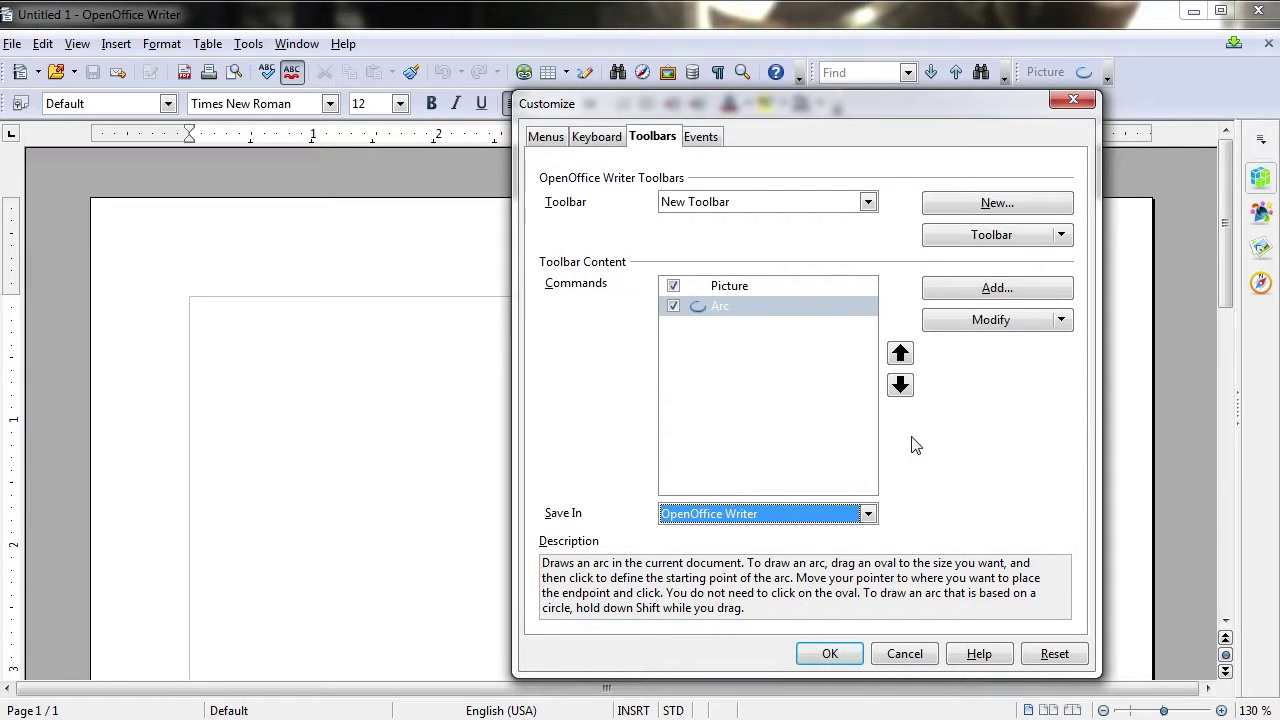
left_click(706, 518)
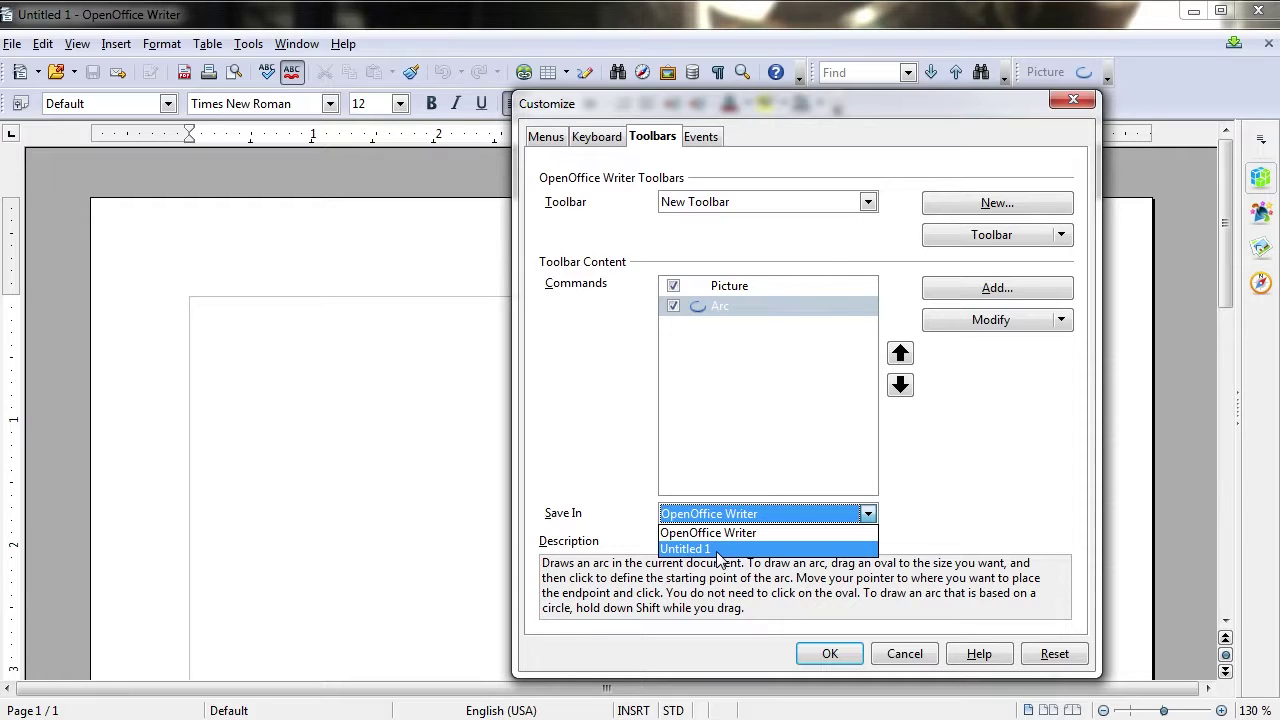
left_click(655, 466)
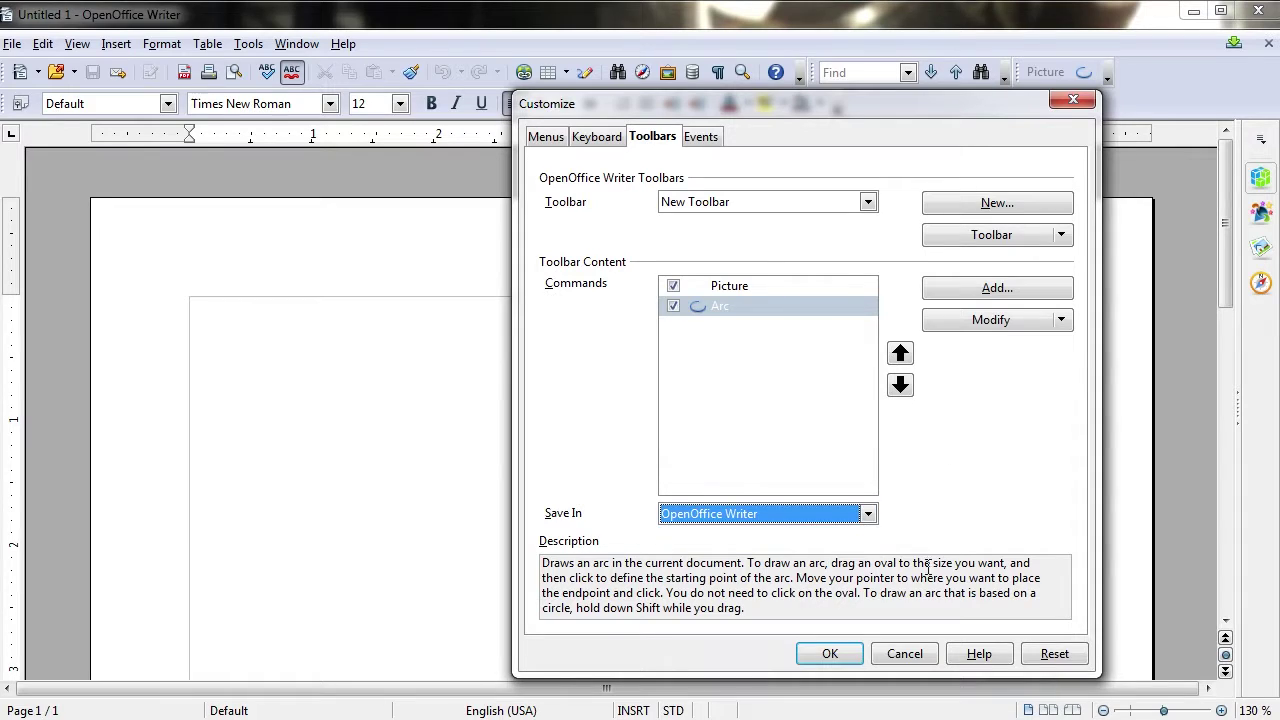
left_click(829, 653)
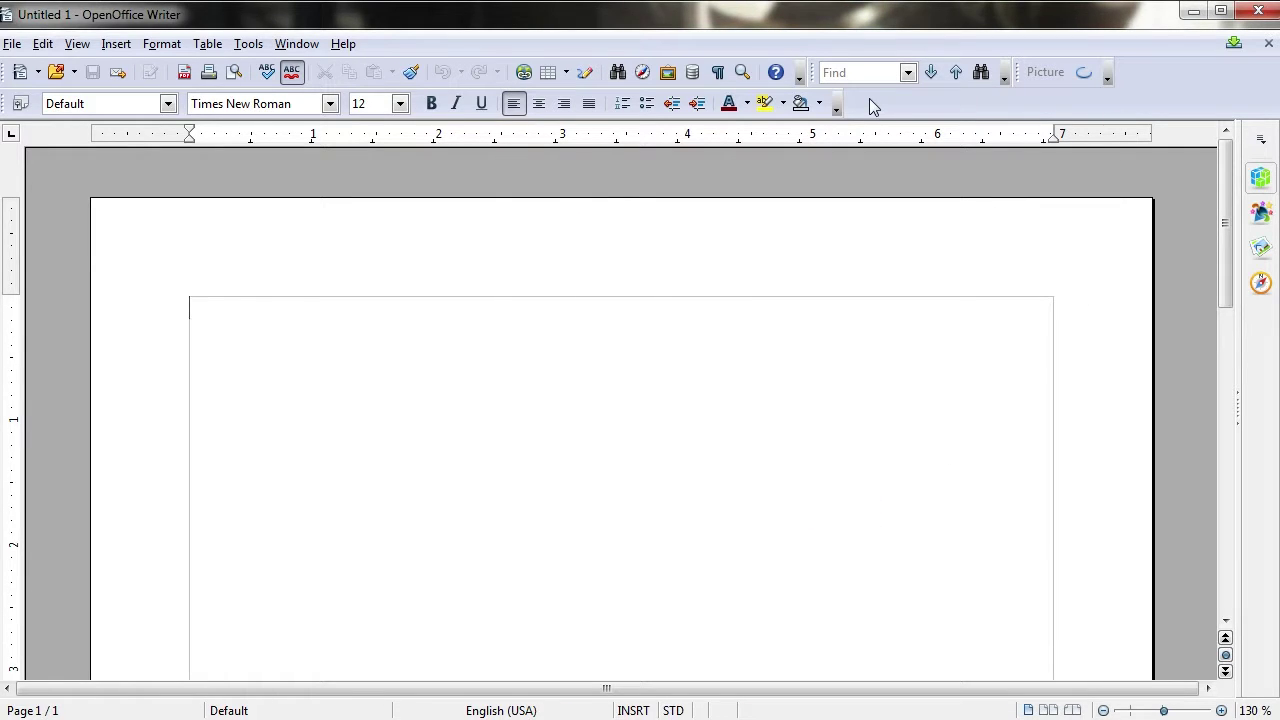
- Hide the Save button on the Standard toolbar, and make it visible again
left_click(800, 80)
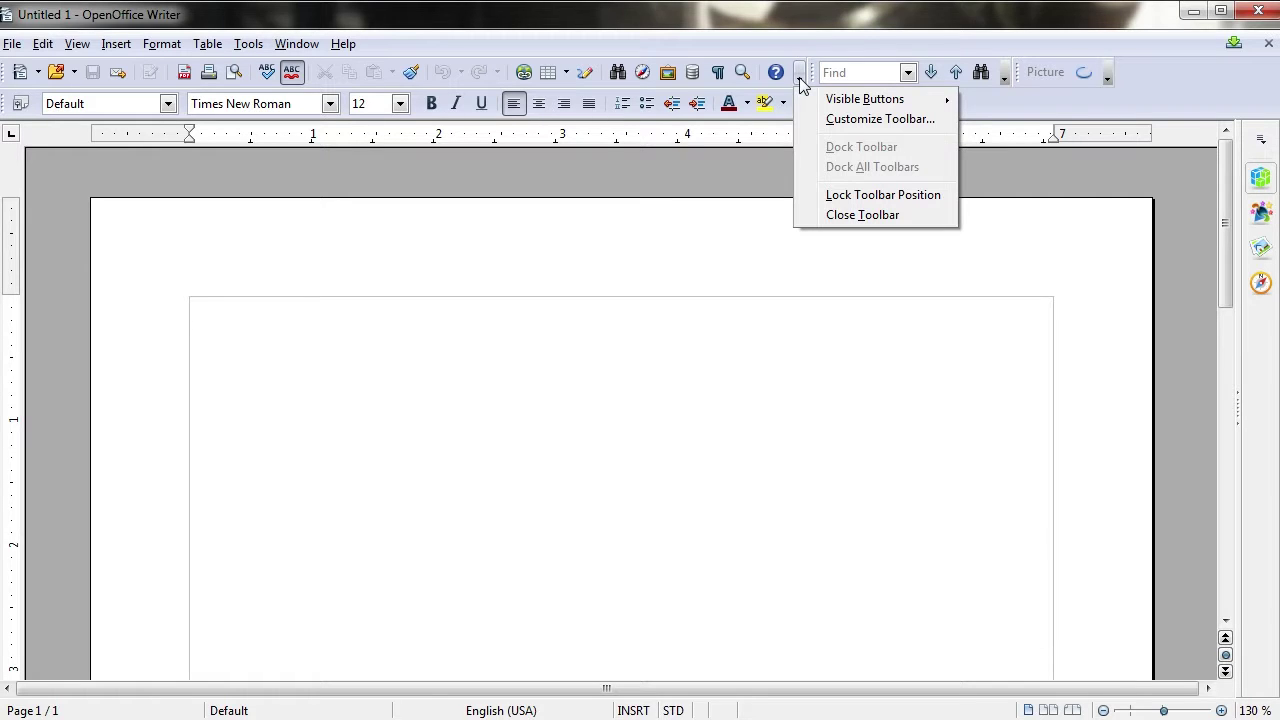
mouse_move(810, 107)
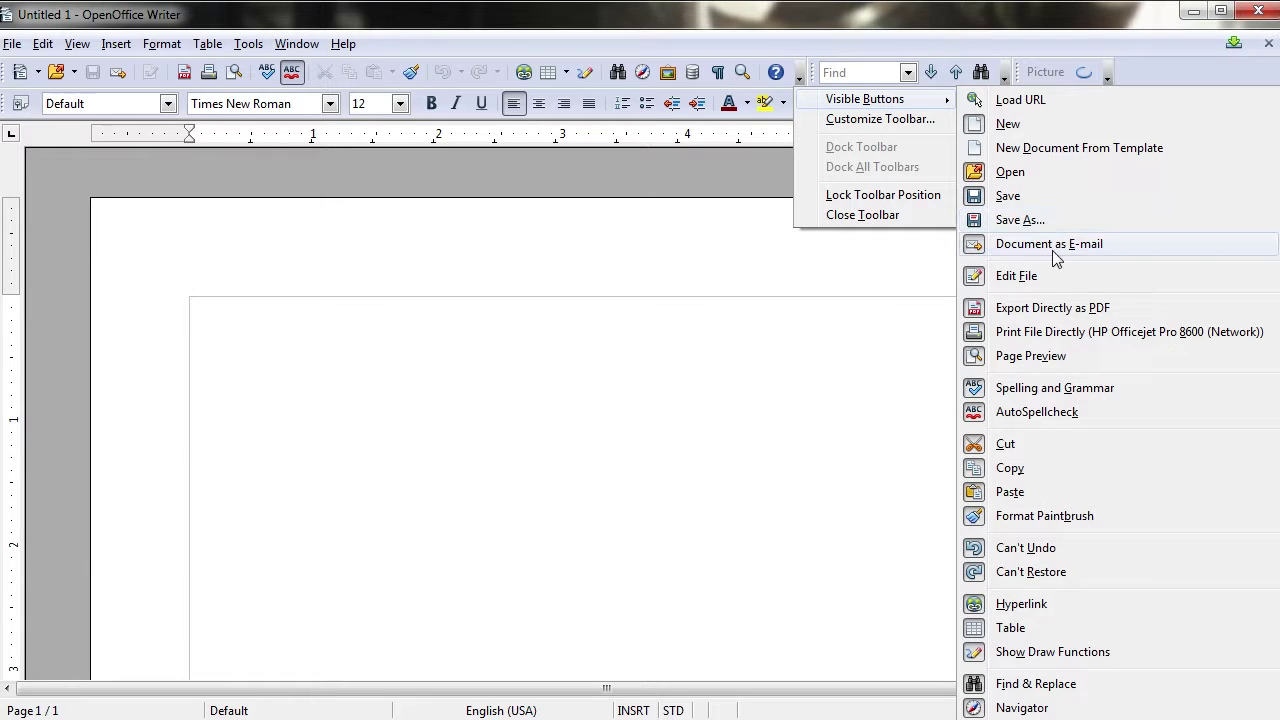
left_click(1057, 198)
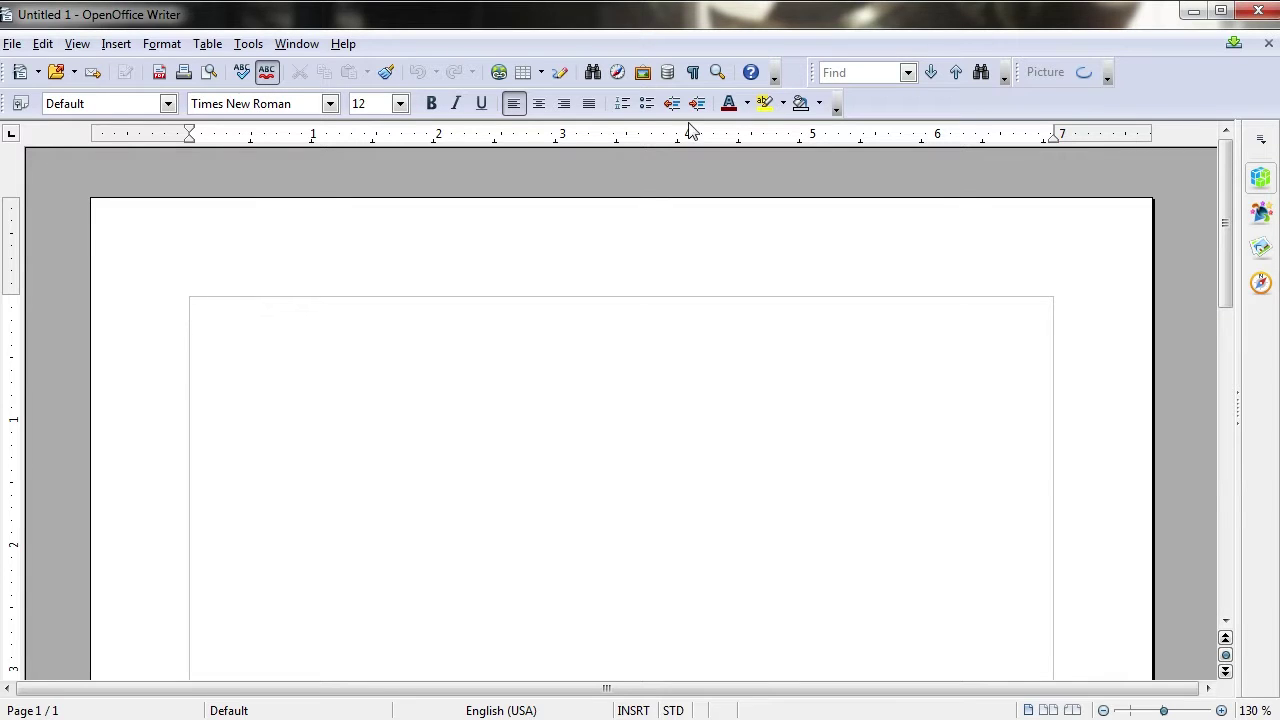
left_click(778, 76)
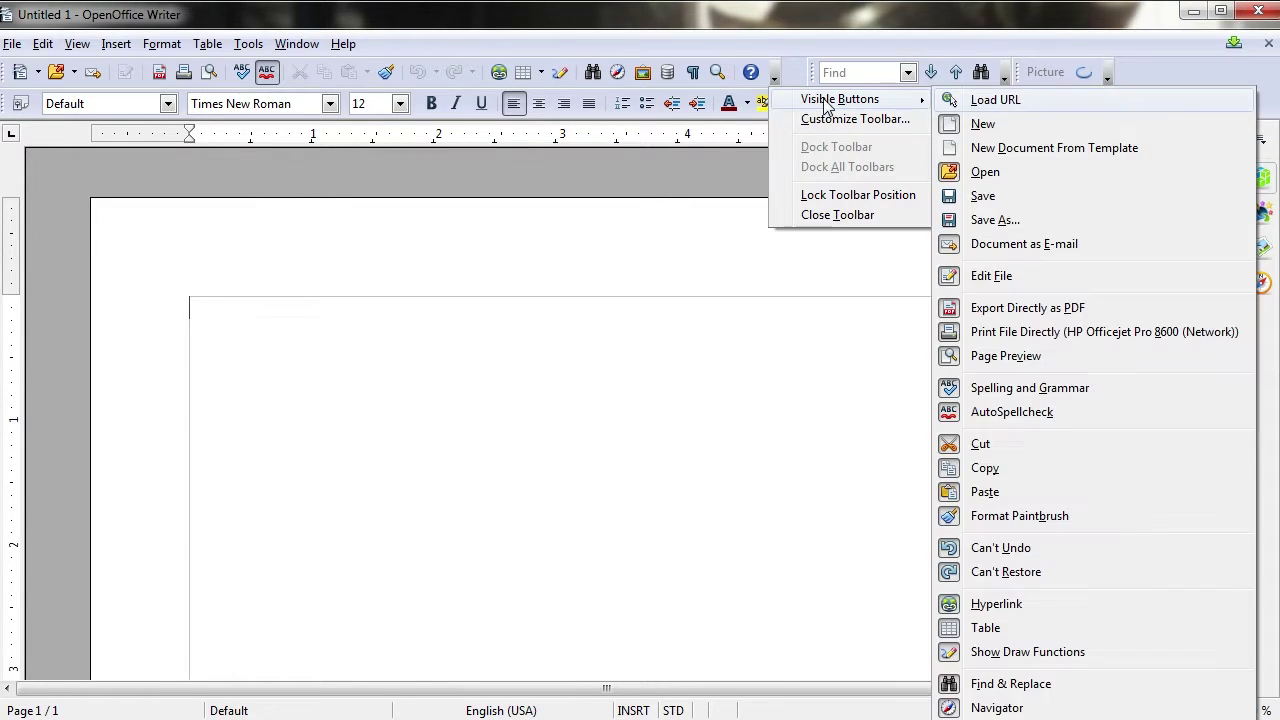
left_click(990, 197)
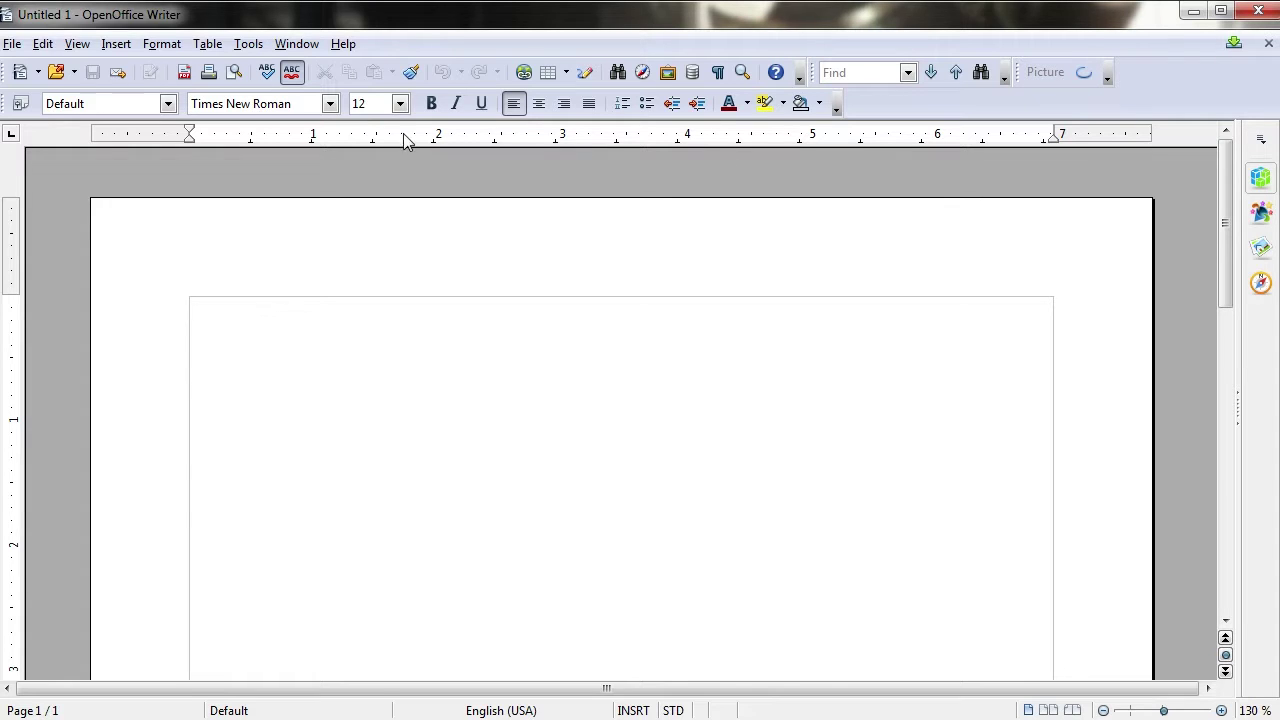
- Review the list of available toolbars and hide New Toolbar
left_click(77, 46)
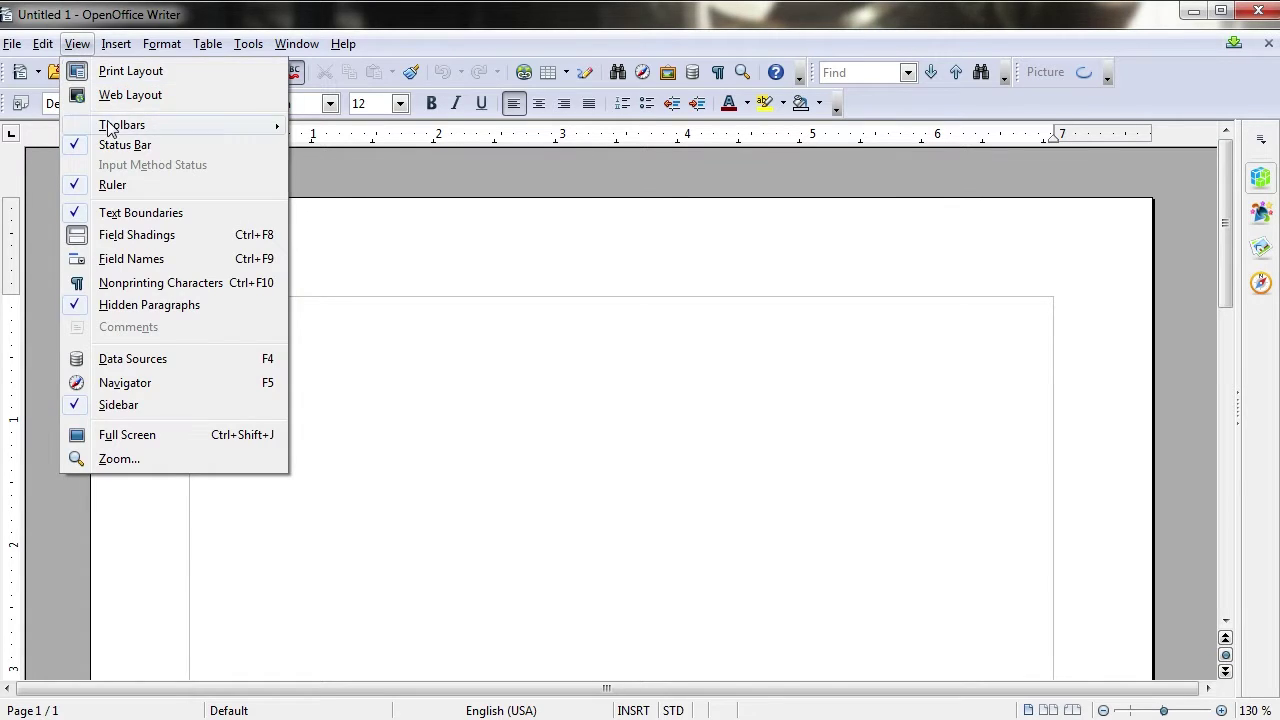
mouse_move(111, 127)
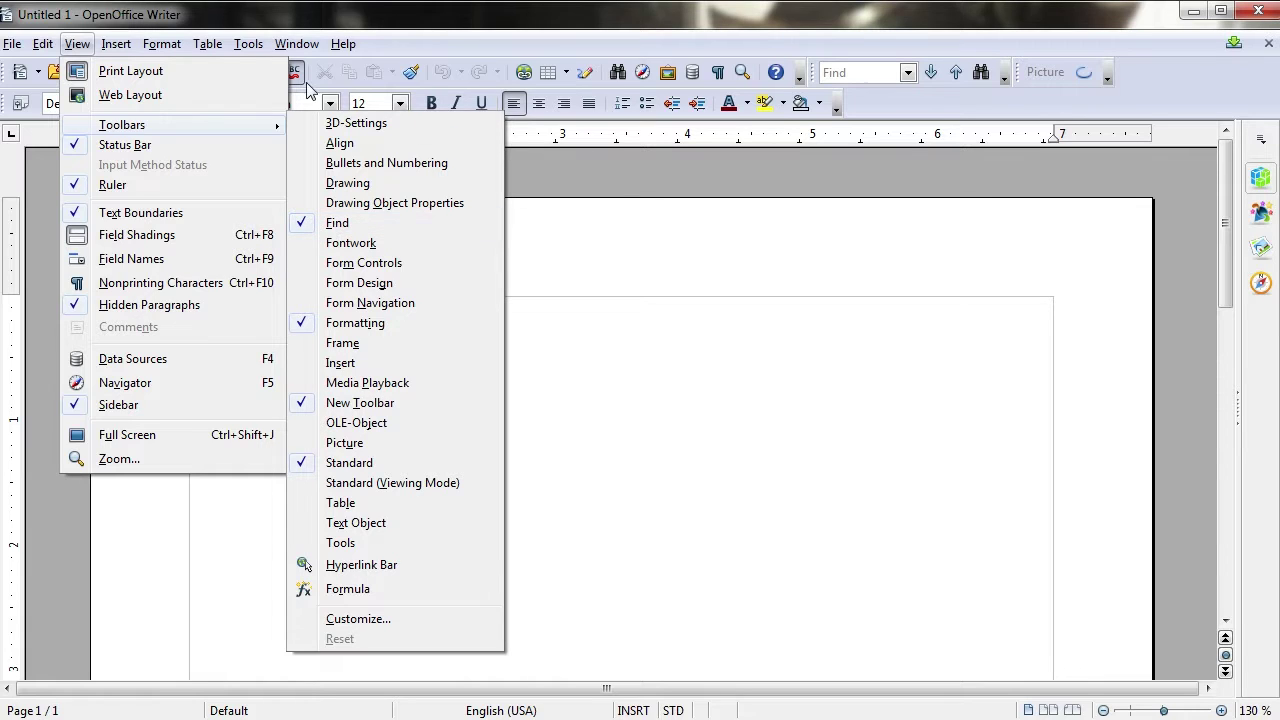
left_click(74, 46)
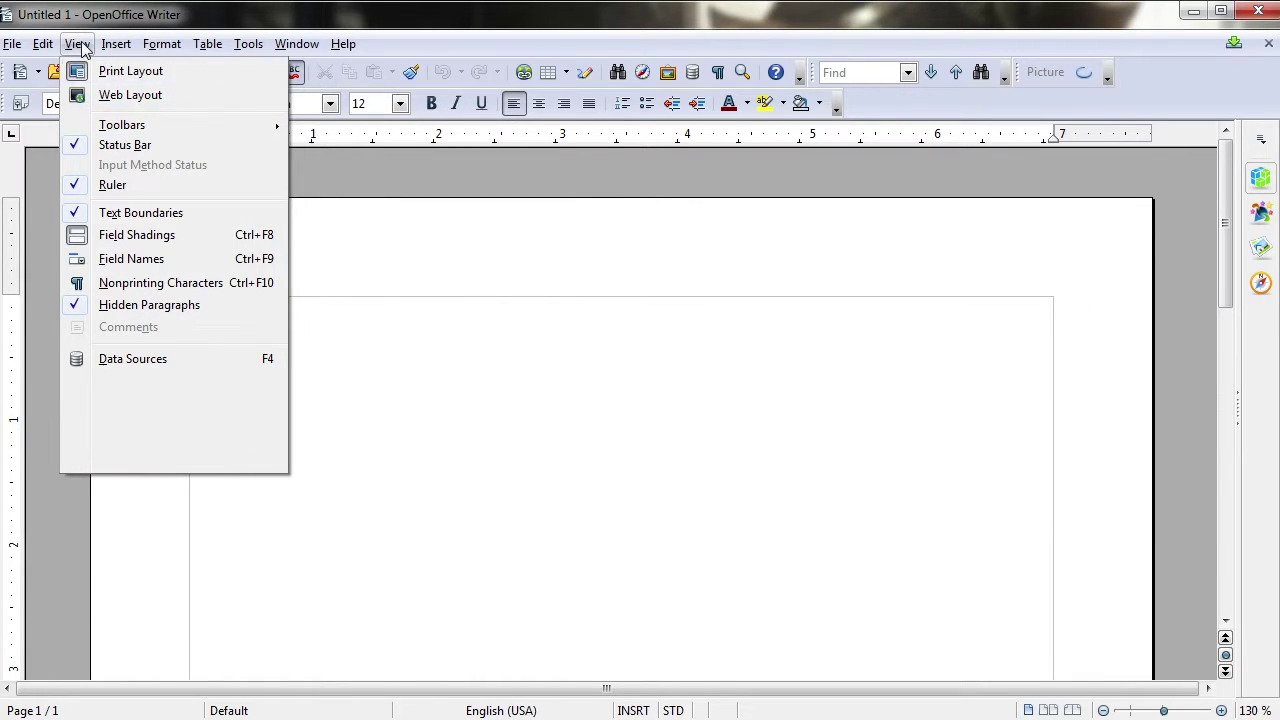
left_click(74, 46)
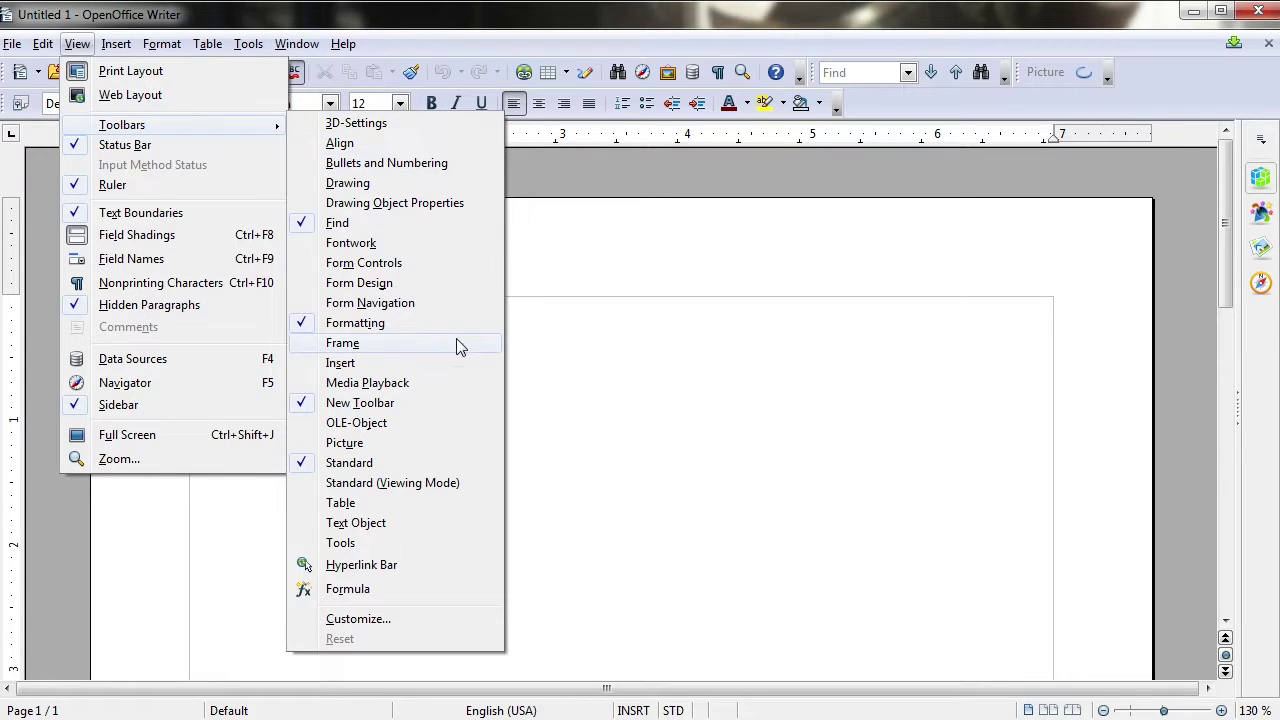
left_click(420, 402)
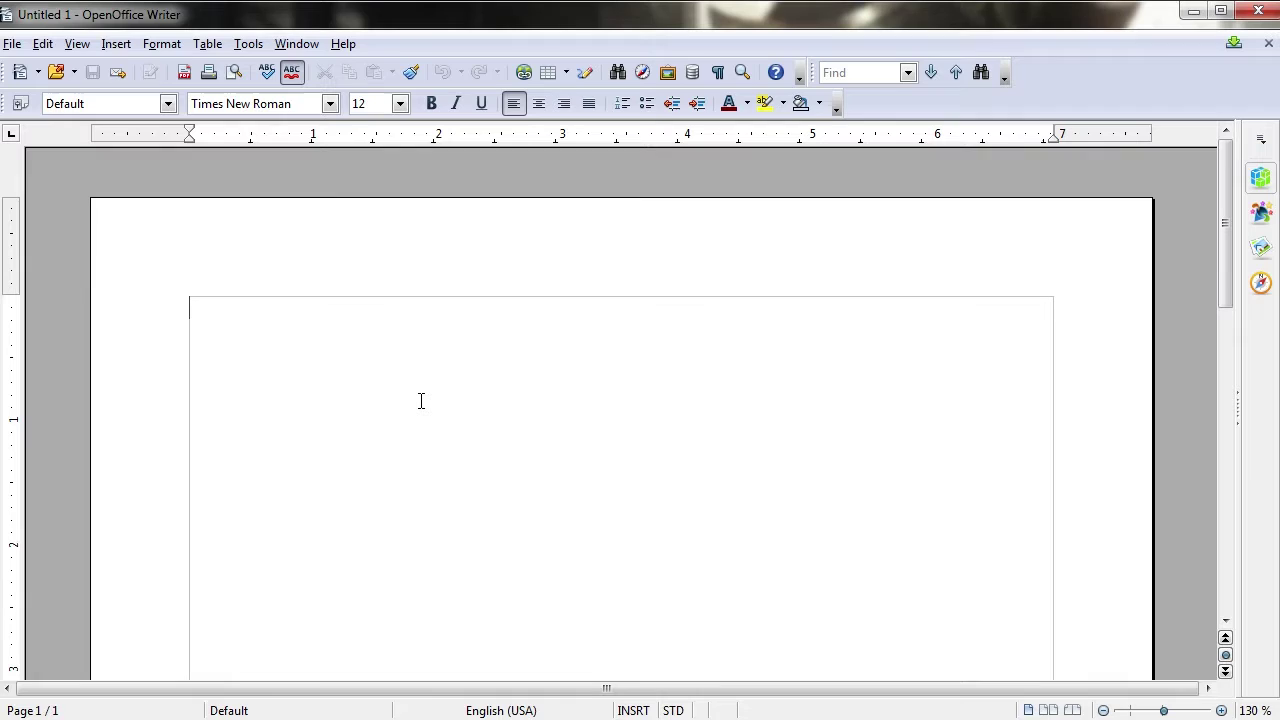